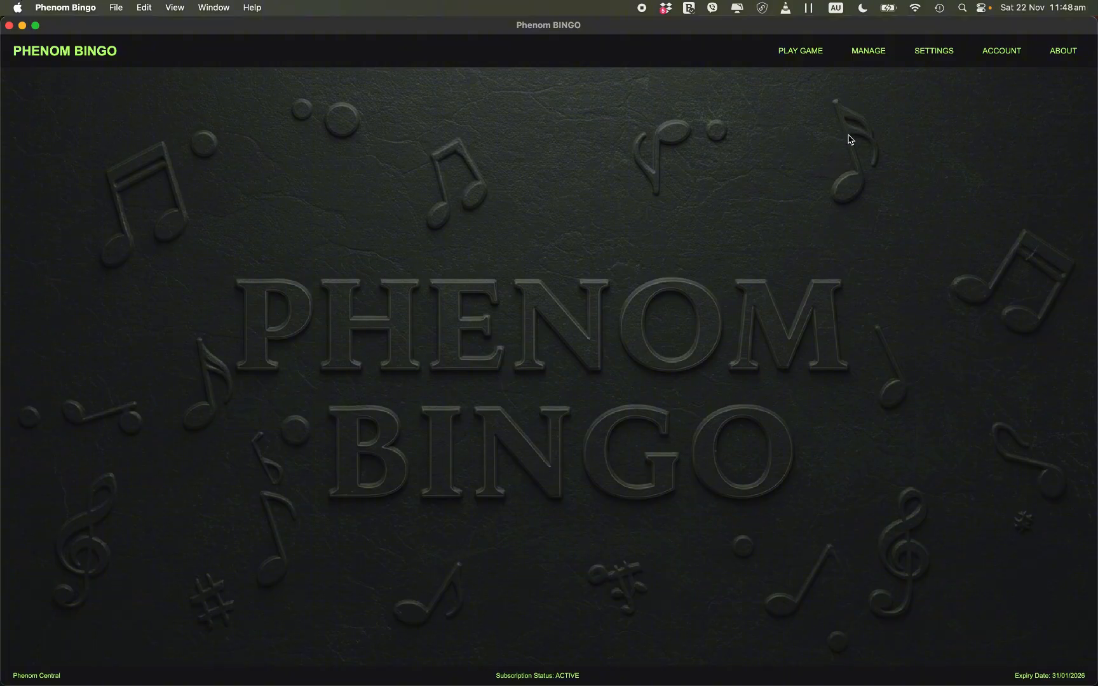
Open the video library and browse its list of songs
click(868, 56)
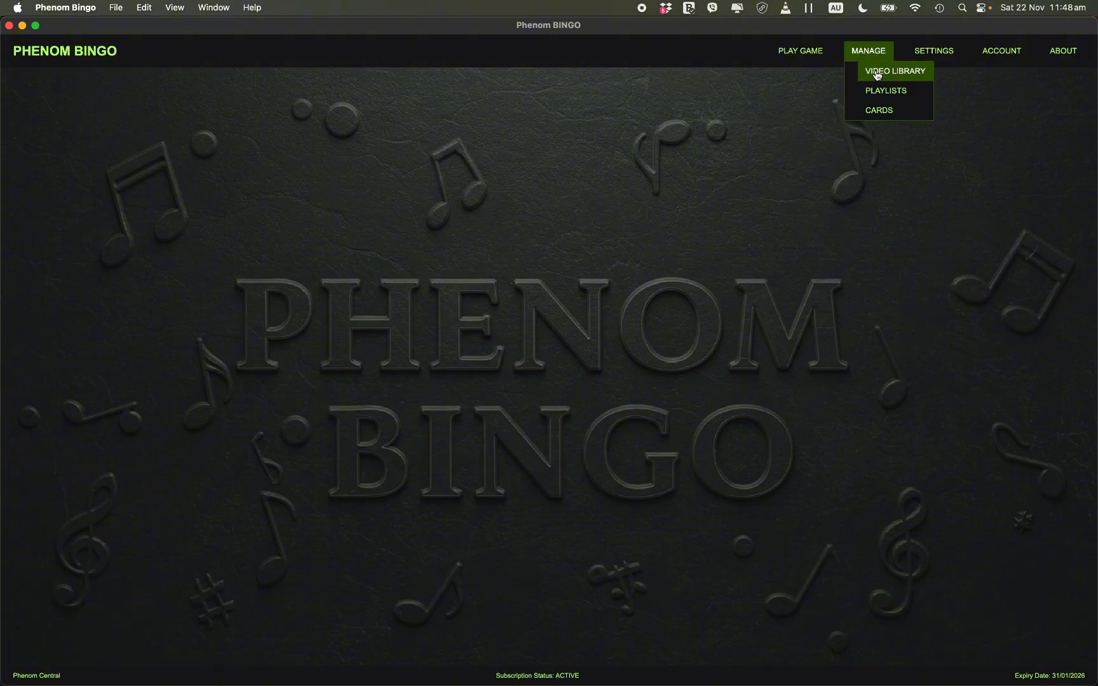
click(879, 77)
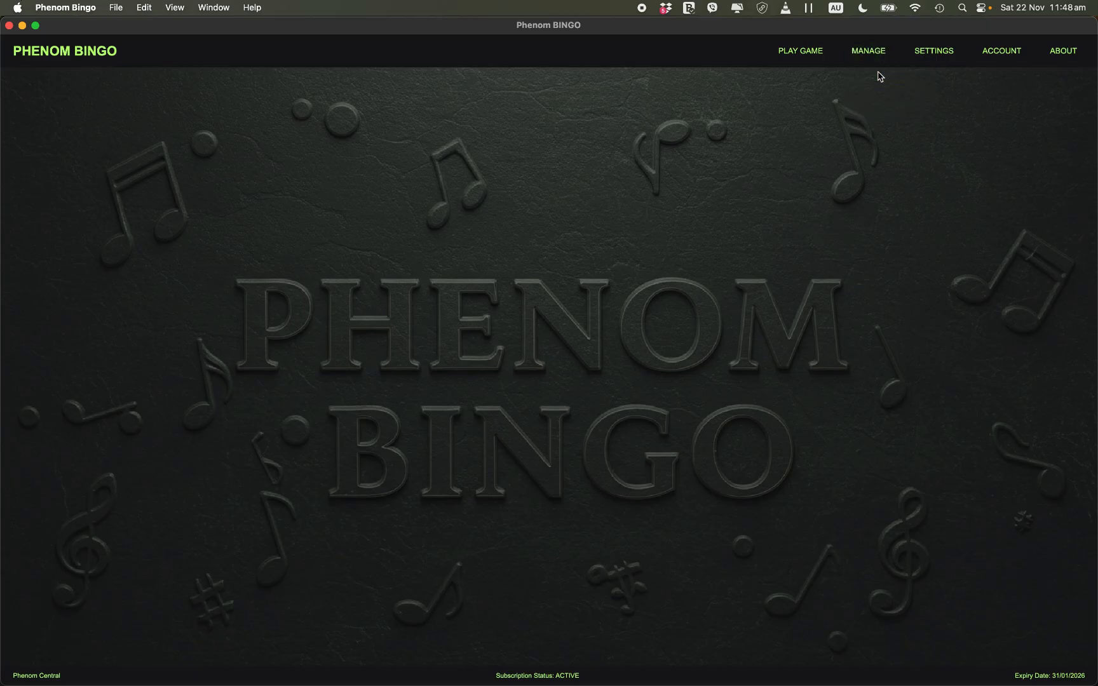
scroll(590, 412, down, 15)
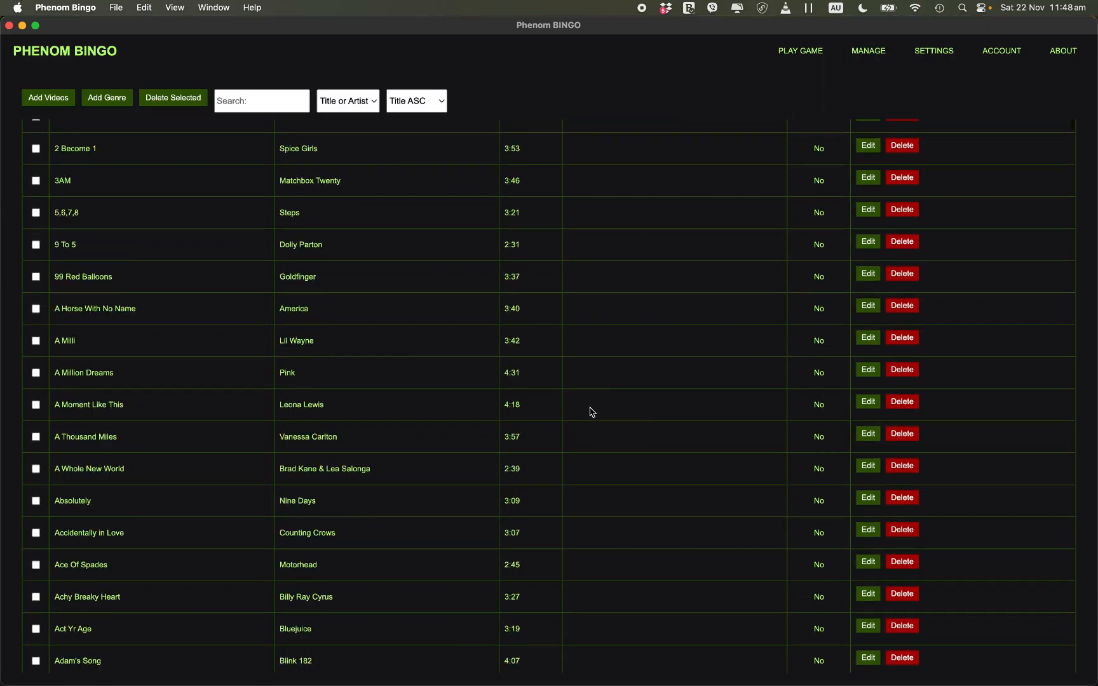
scroll(589, 412, down, 15)
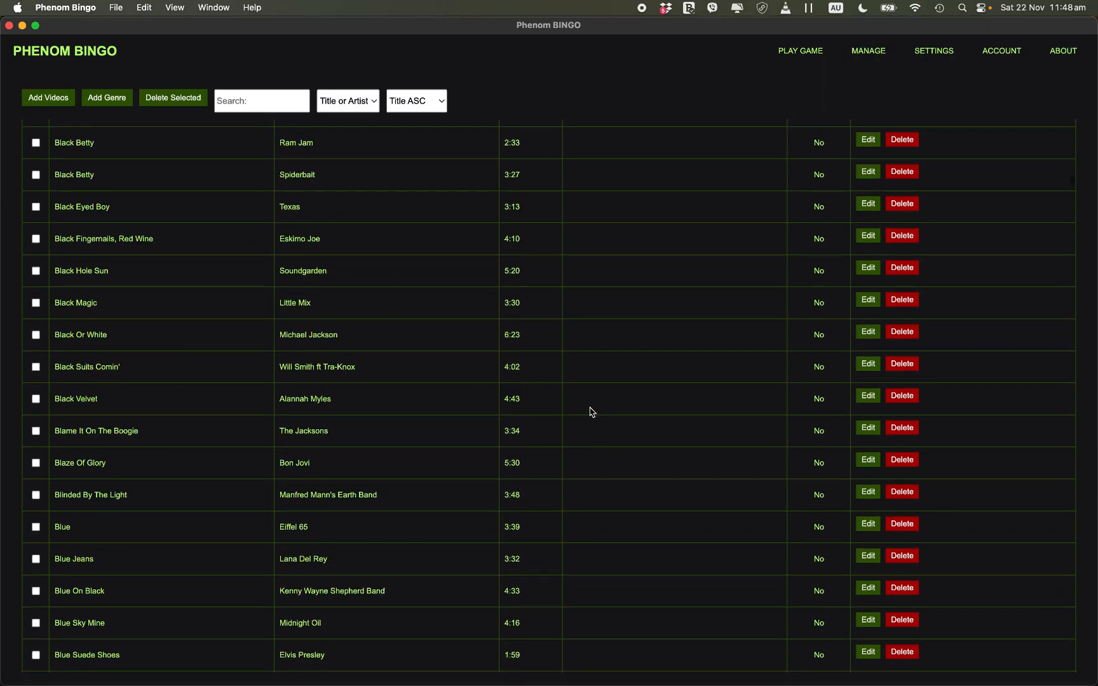
scroll(589, 412, up, 20)
scroll(589, 412, up, 10)
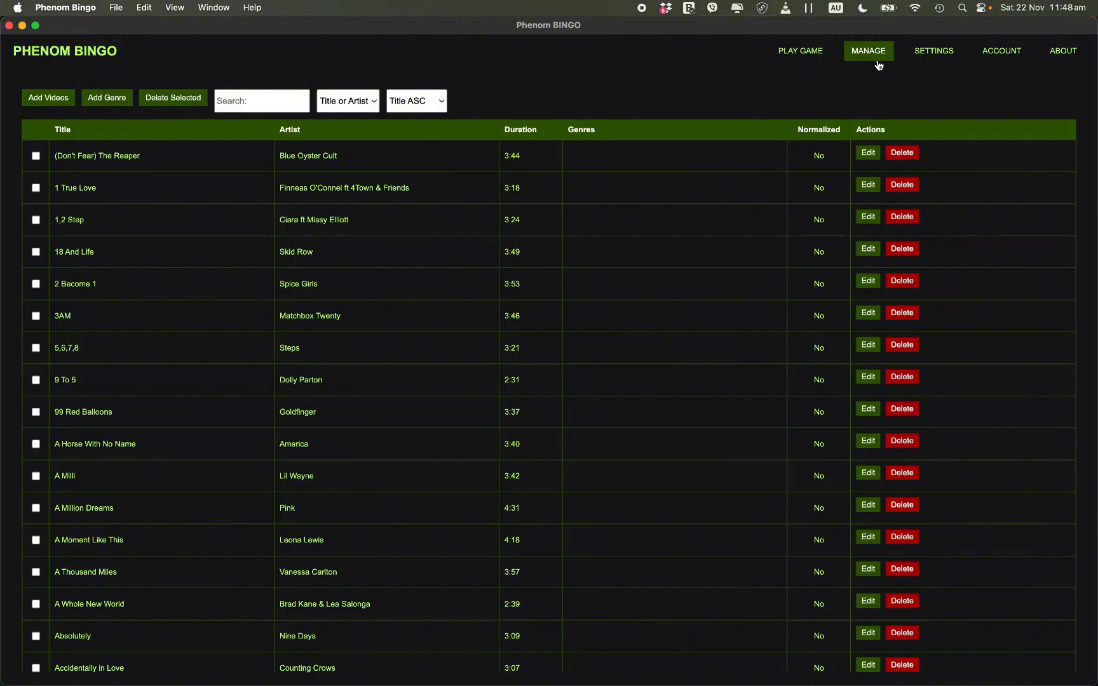
Open the general settings and close them again
click(926, 60)
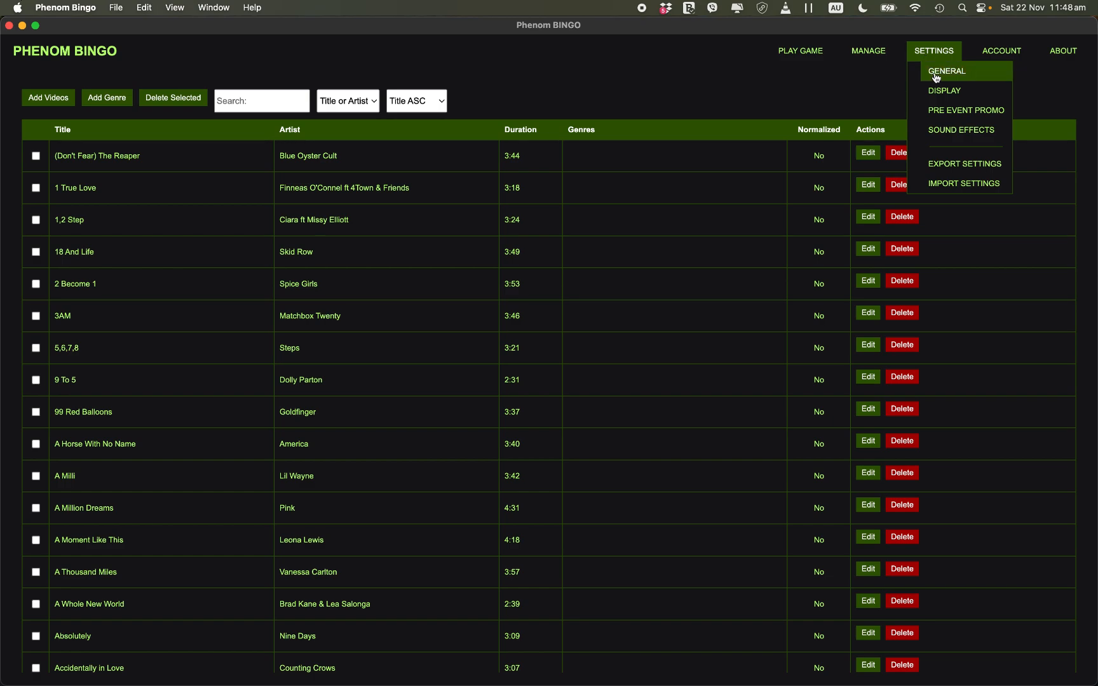
click(935, 72)
click(786, 497)
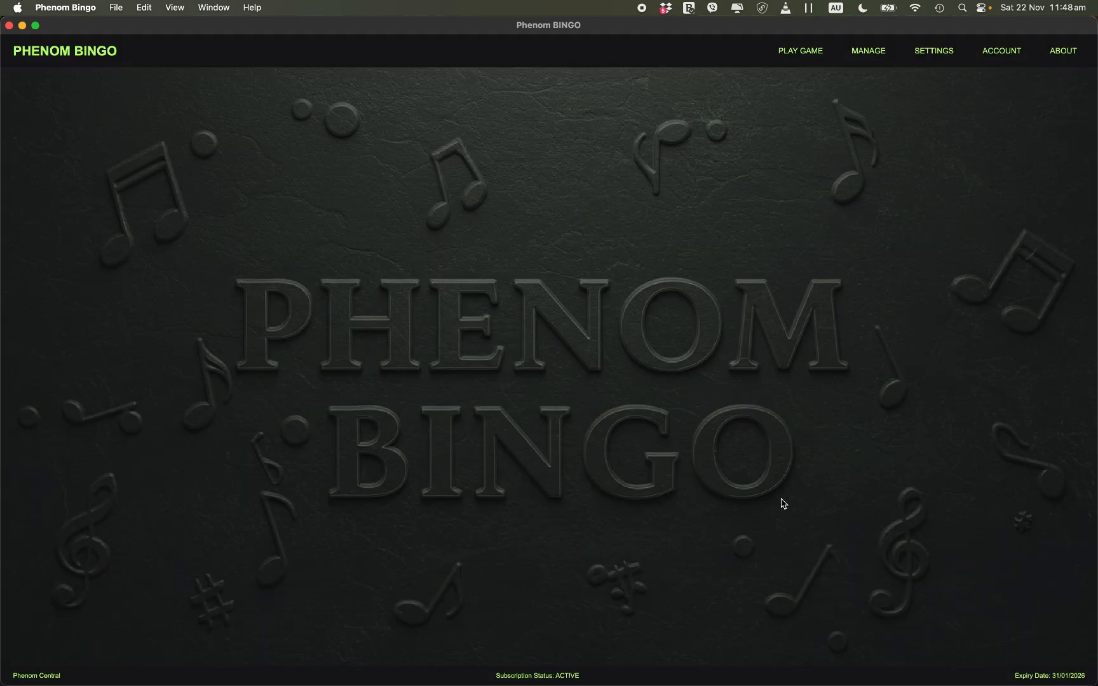
In Finder's Videos folder, rename the file "2 Pac - Changes (Clean) (Single) (1).mp4" by adding an asterisk at the start
mouse_move(607, 672)
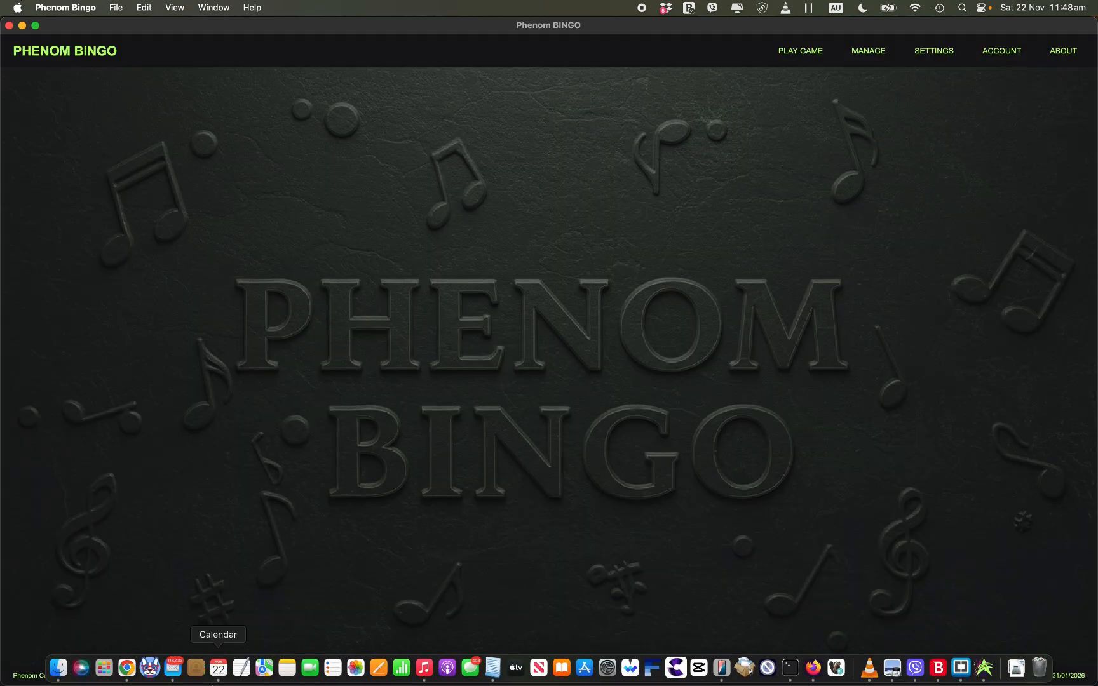
click(58, 668)
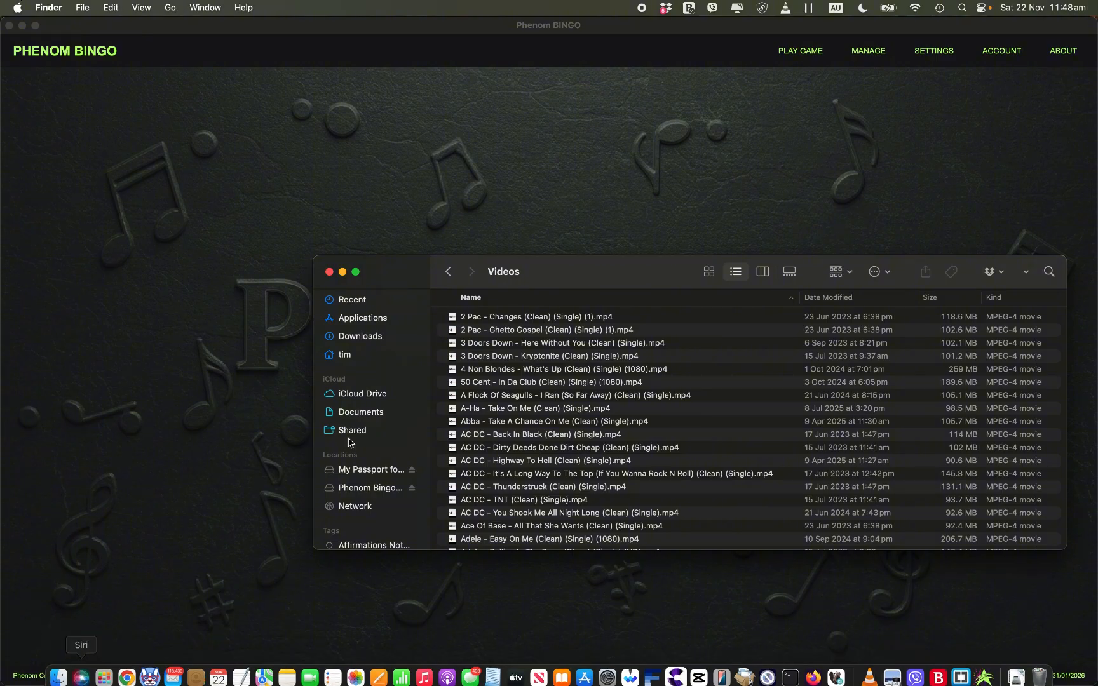
click(470, 318)
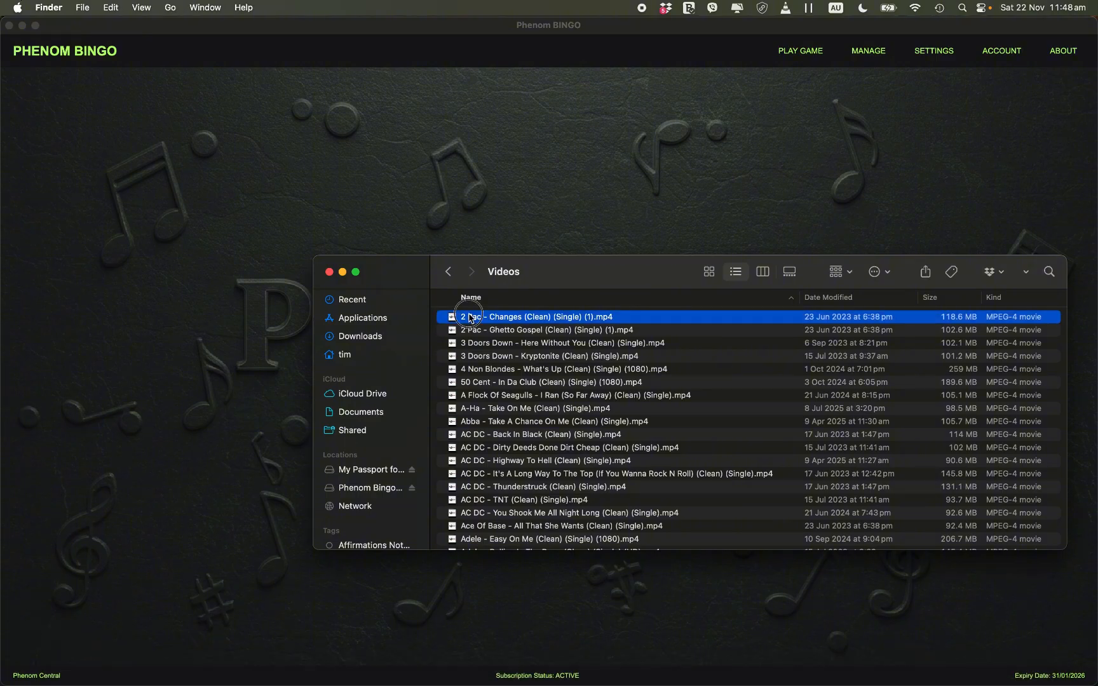
click(470, 318)
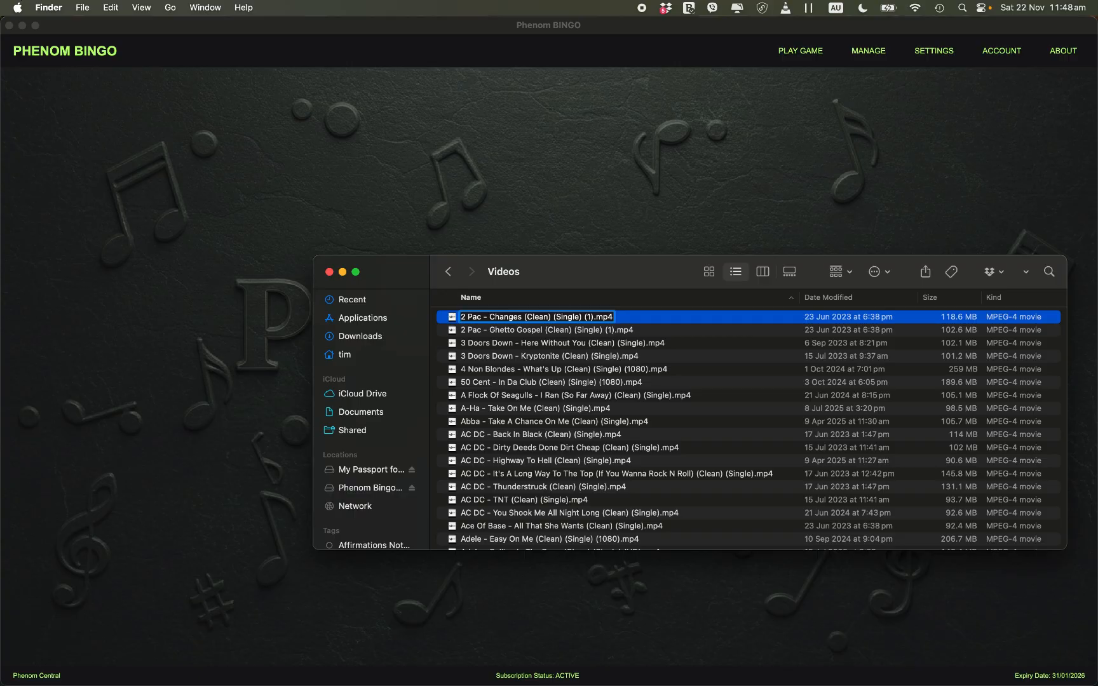
text(*)
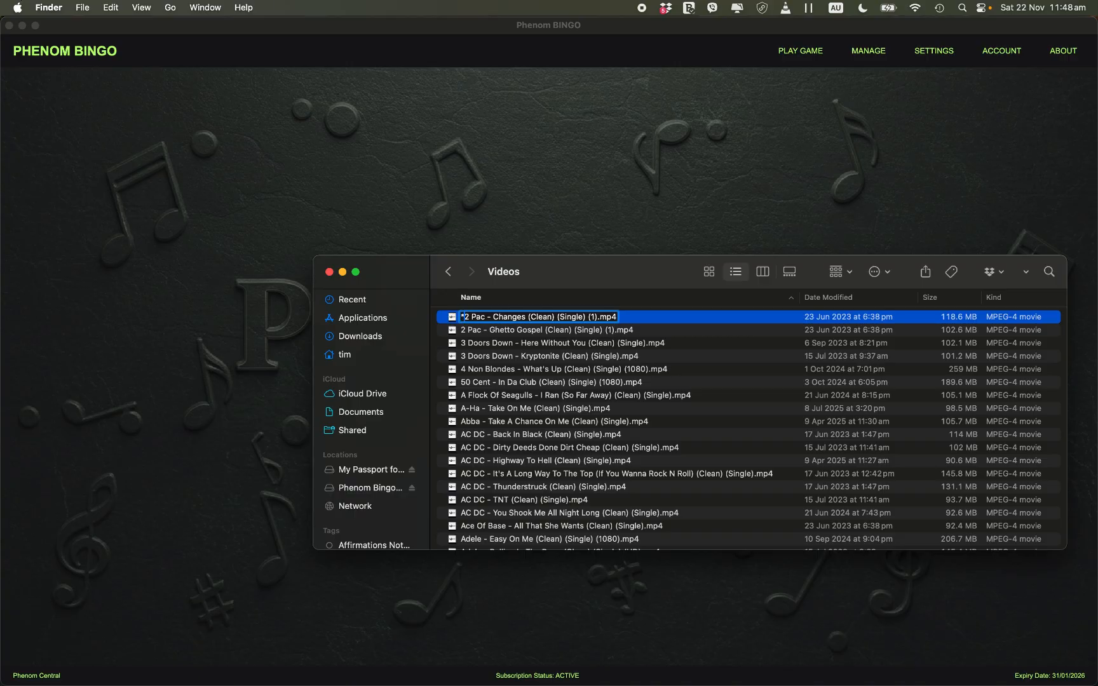
key(Return)
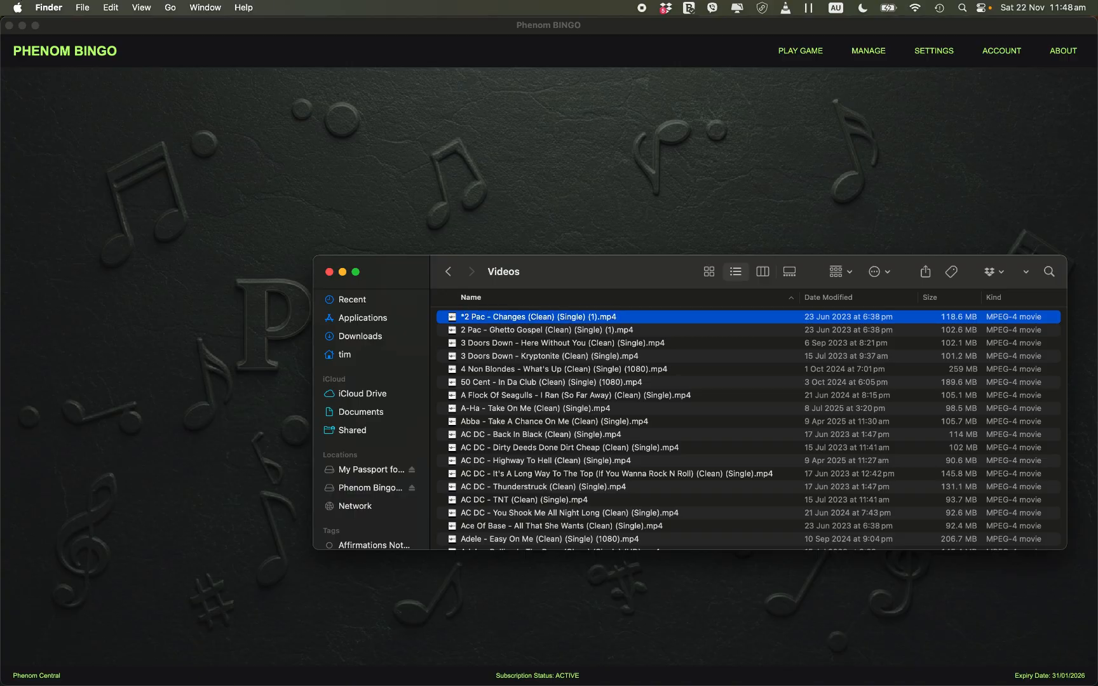
click(231, 382)
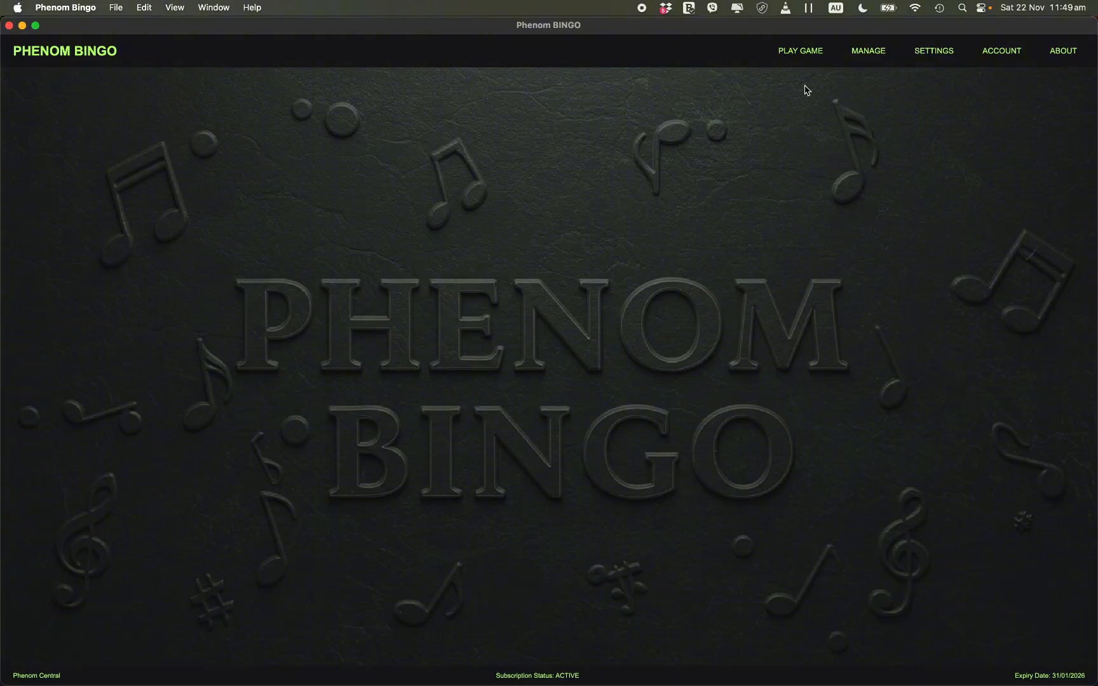
Switch to Phenom Bingo's video library, review the missing video files report and dismiss it
click(870, 50)
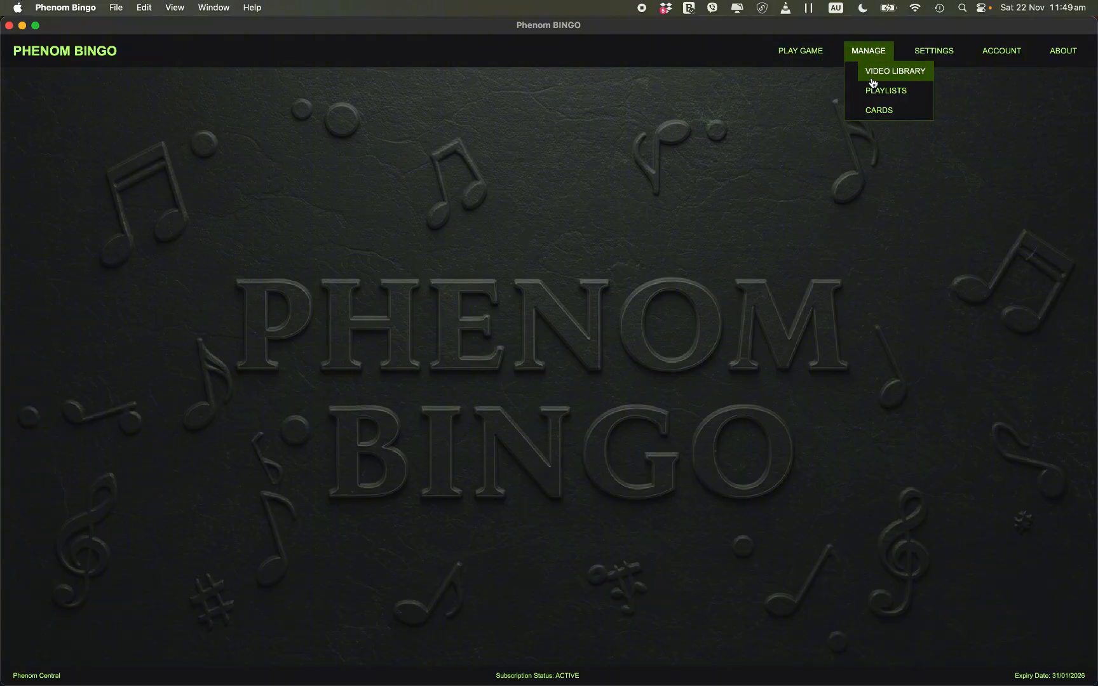
click(873, 77)
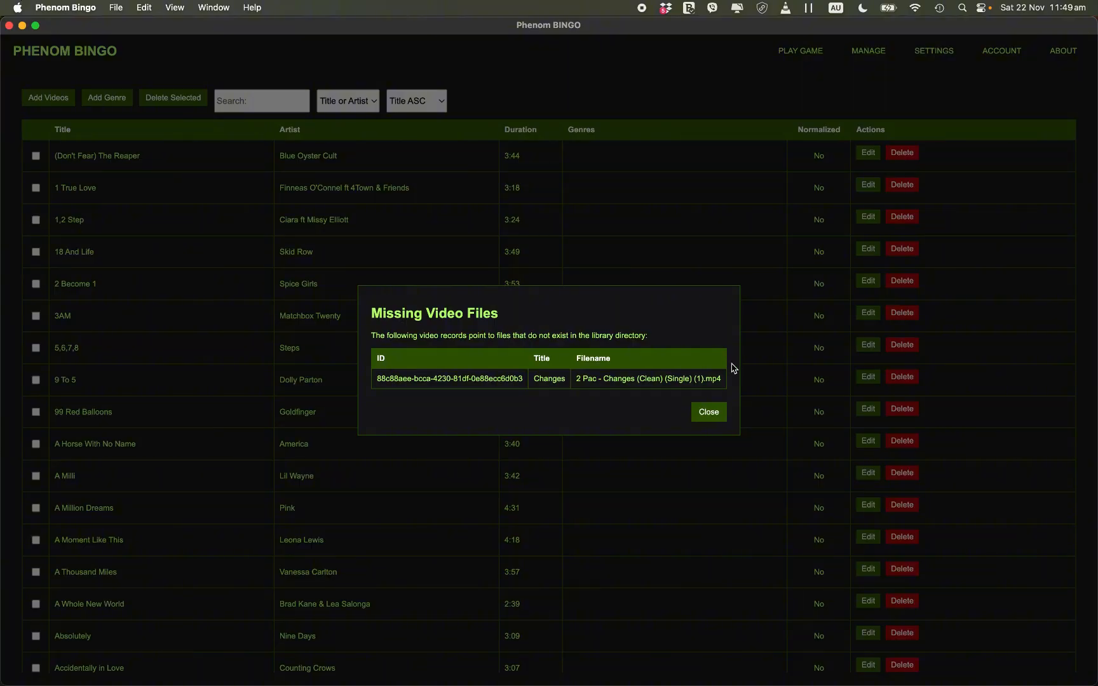
click(709, 412)
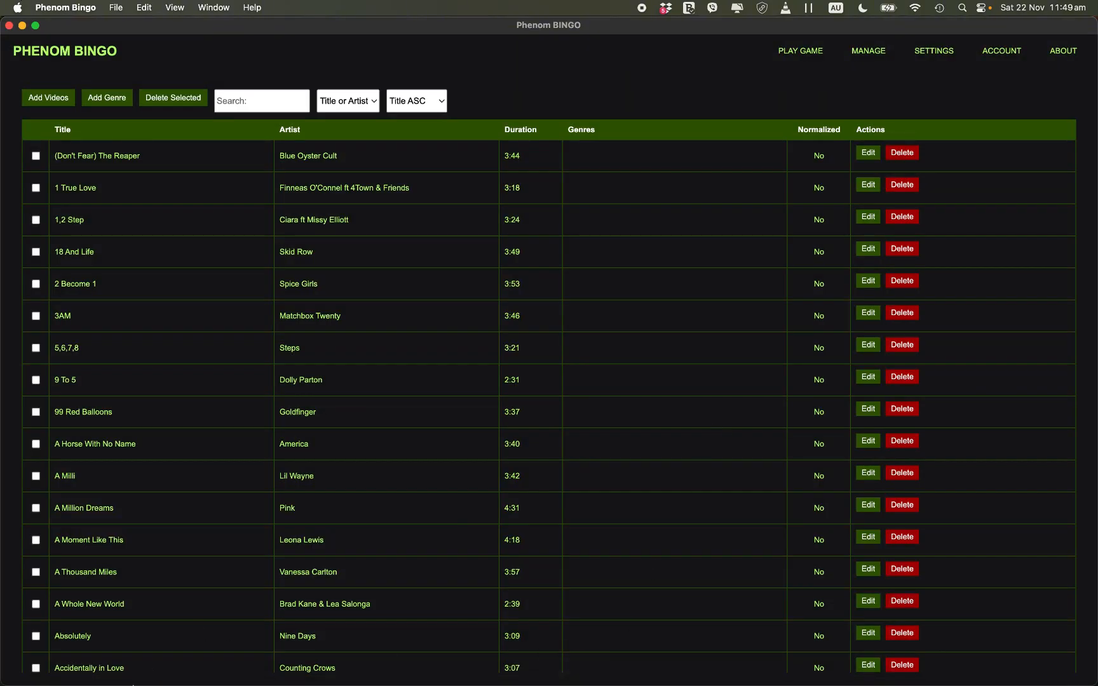
In Finder, remove the leading asterisk from the file name to restore "2 Pac - Changes (Clean) (Single) (1).mp4", and return to Phenom Bingo
mouse_move(127, 679)
click(60, 668)
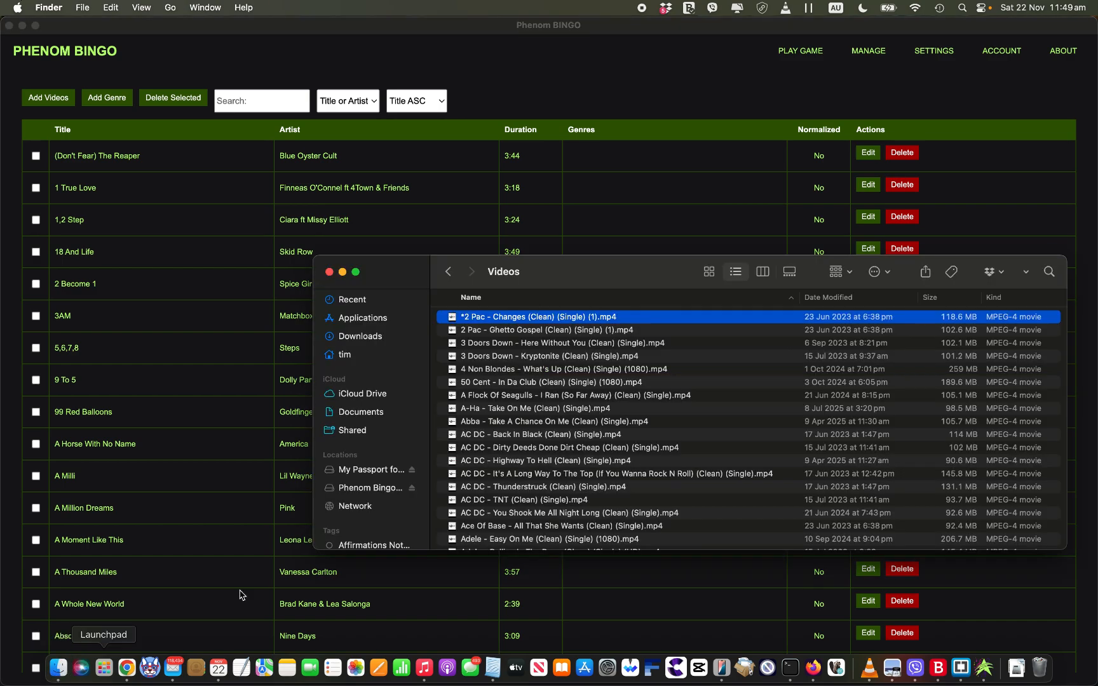
click(465, 322)
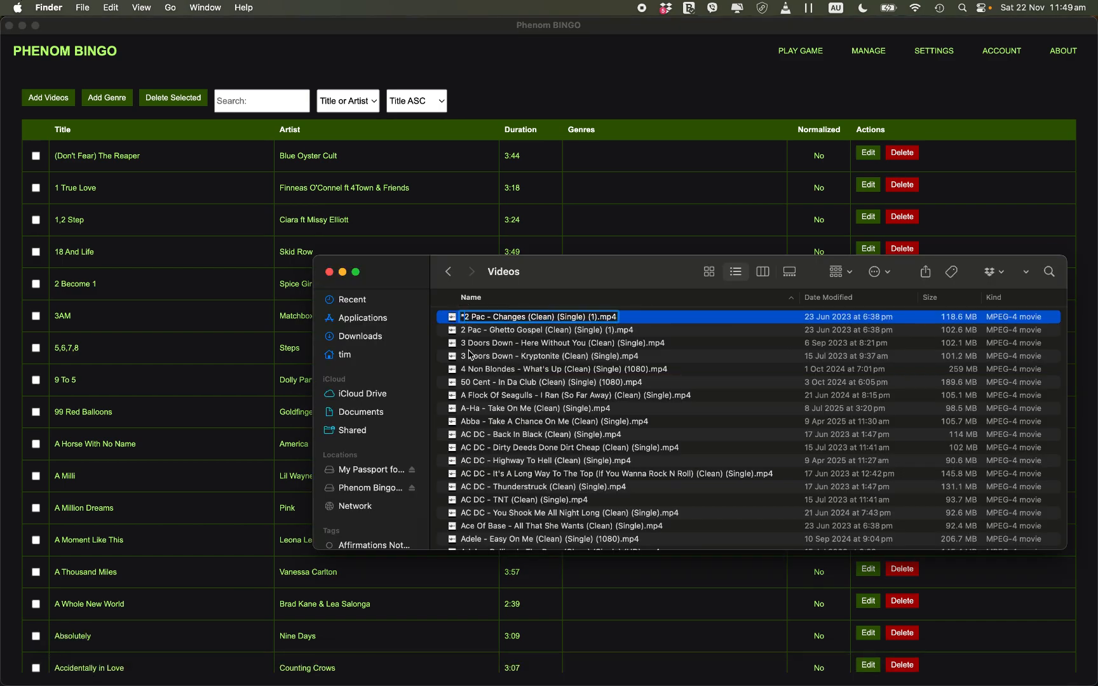
key(BackSpace)
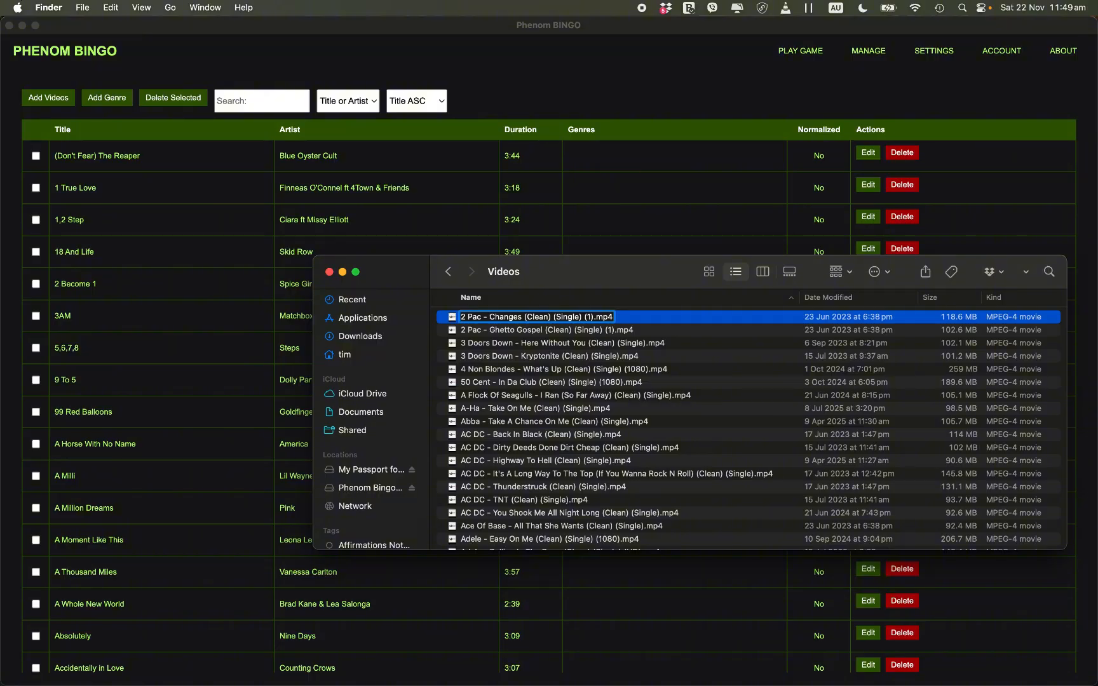
key(Return)
click(430, 195)
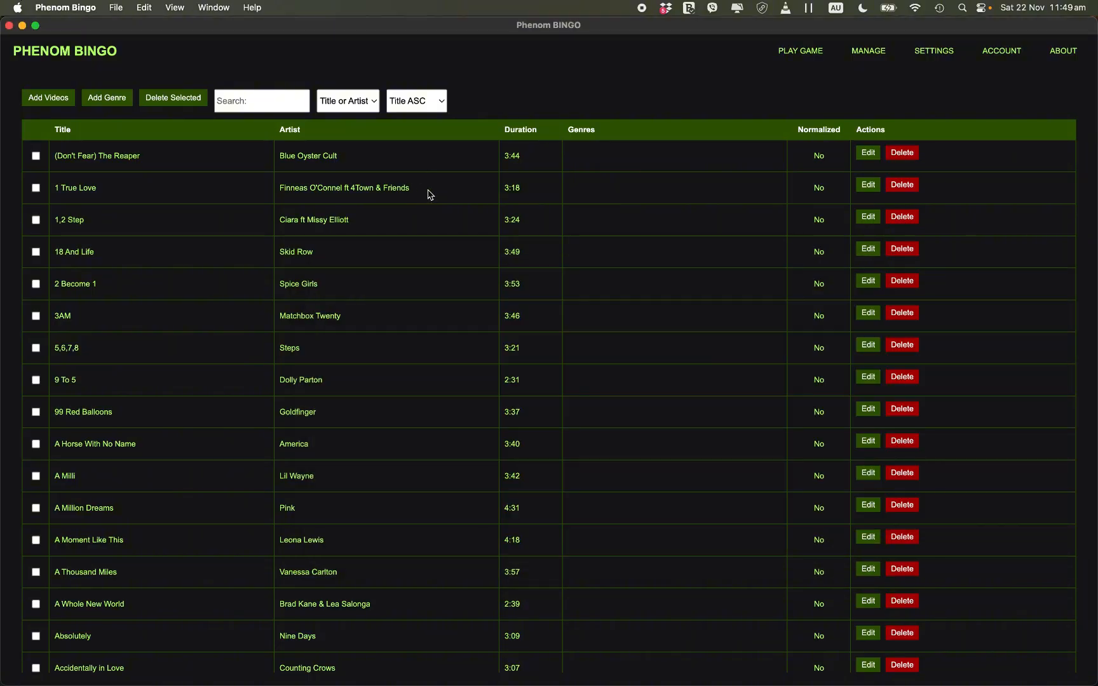
Search the video library for "queen" in titles and artists, and highlight the title Queen Of The Night
scroll(395, 362, down, 10)
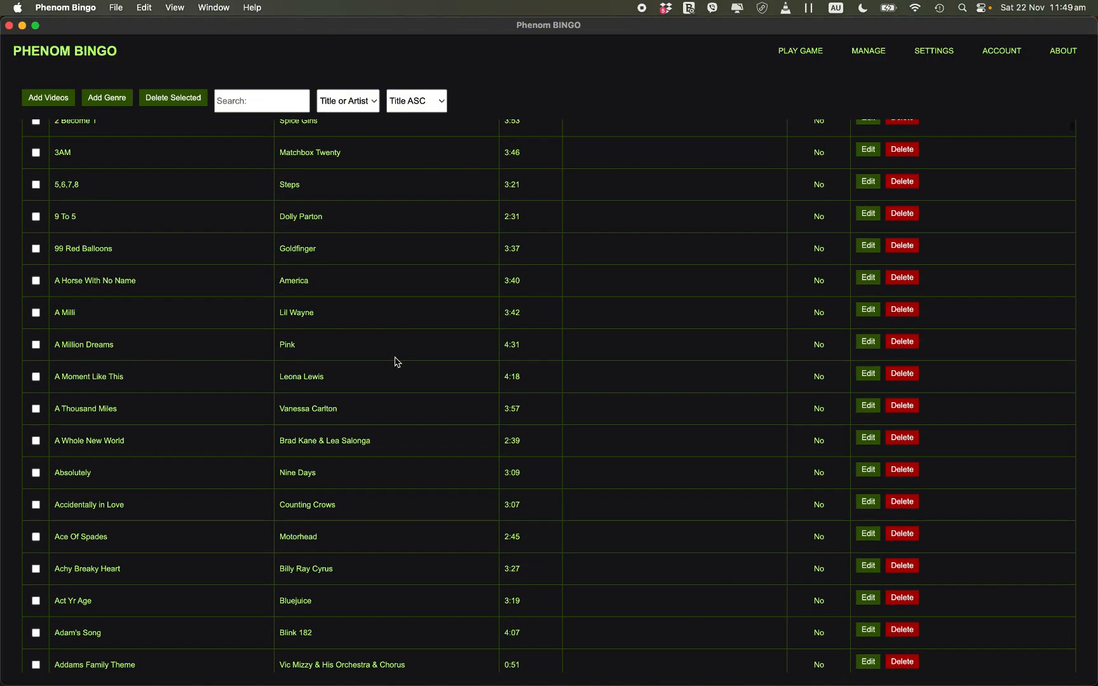
scroll(394, 362, down, 15)
scroll(395, 362, up, 20)
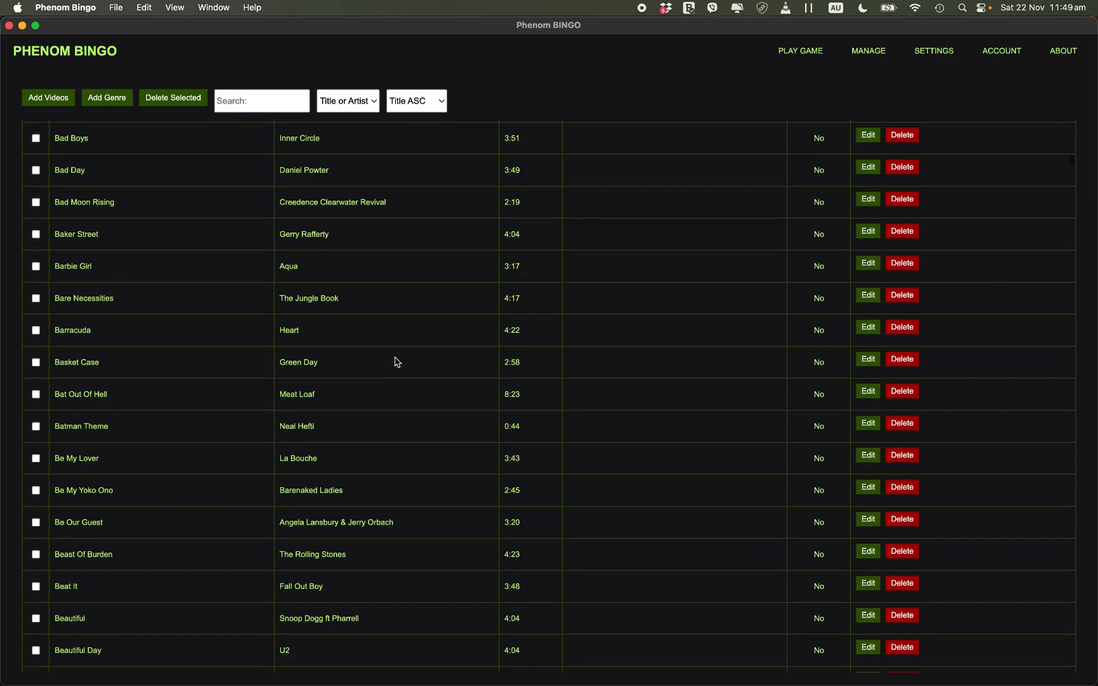
scroll(395, 361, up, 10)
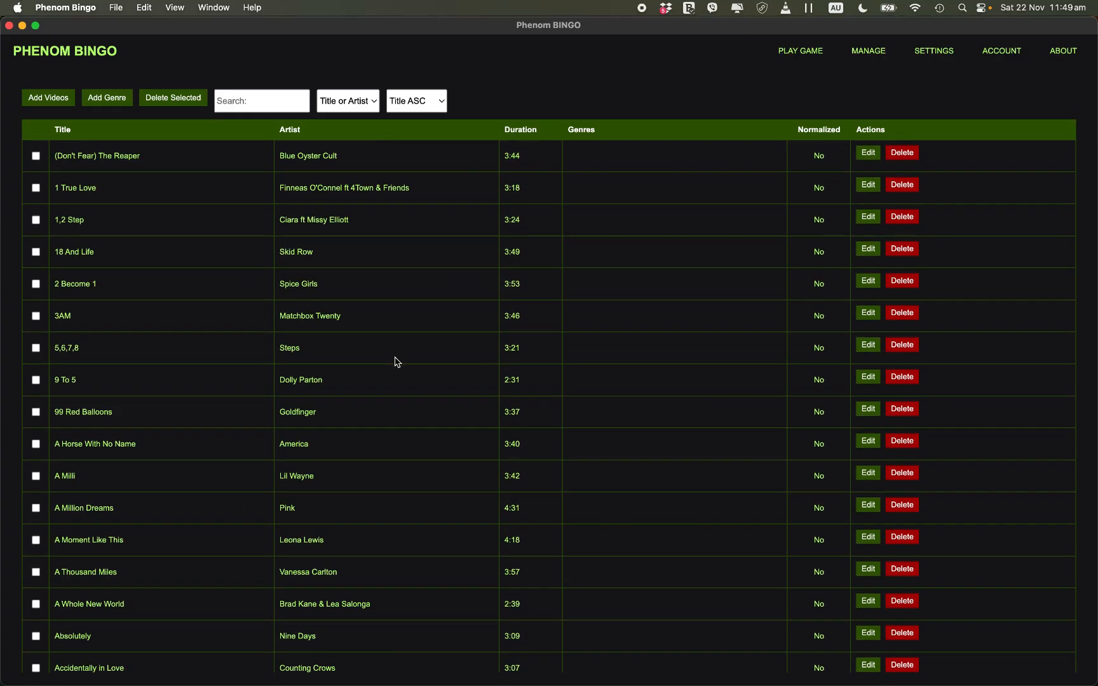
click(264, 103)
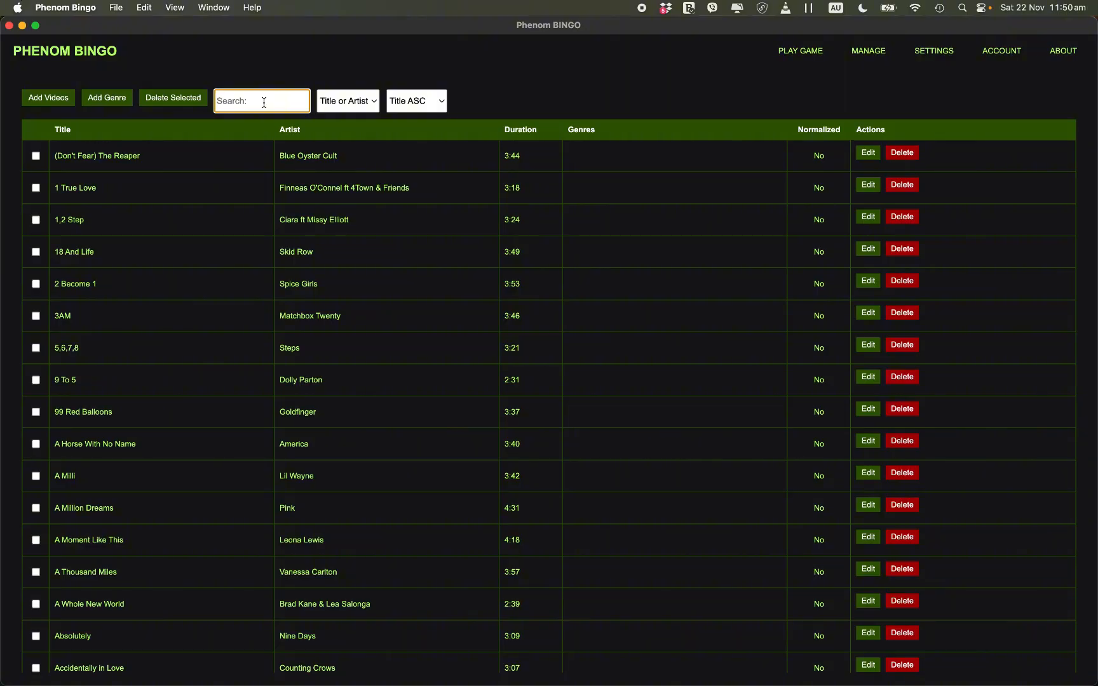
text(qu)
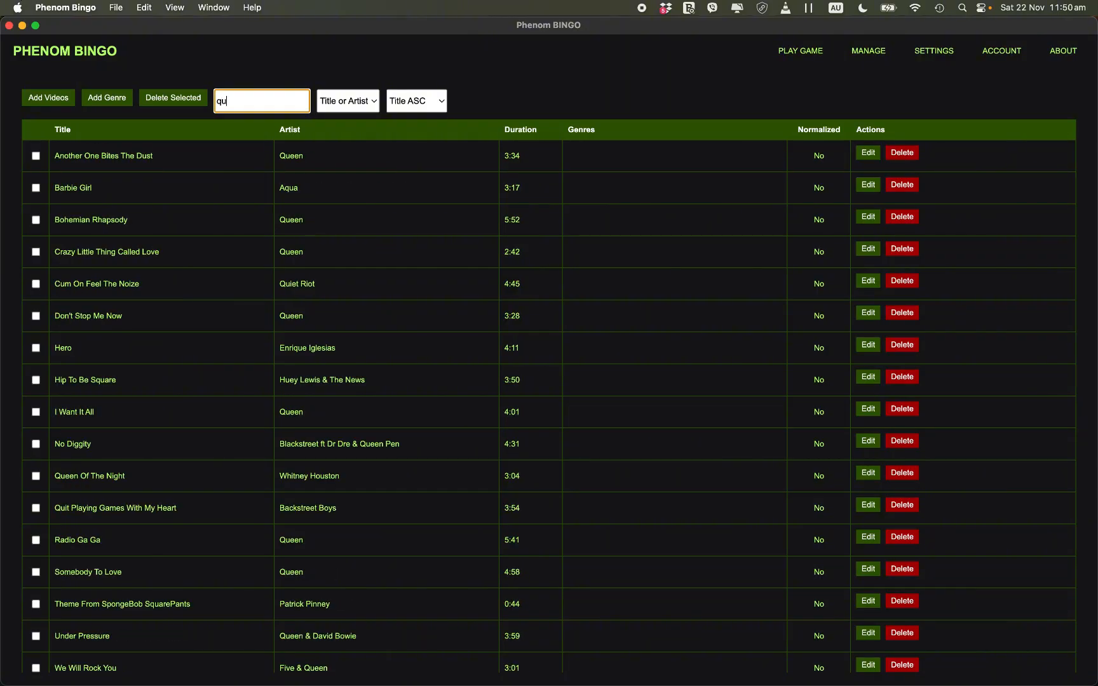
text(een)
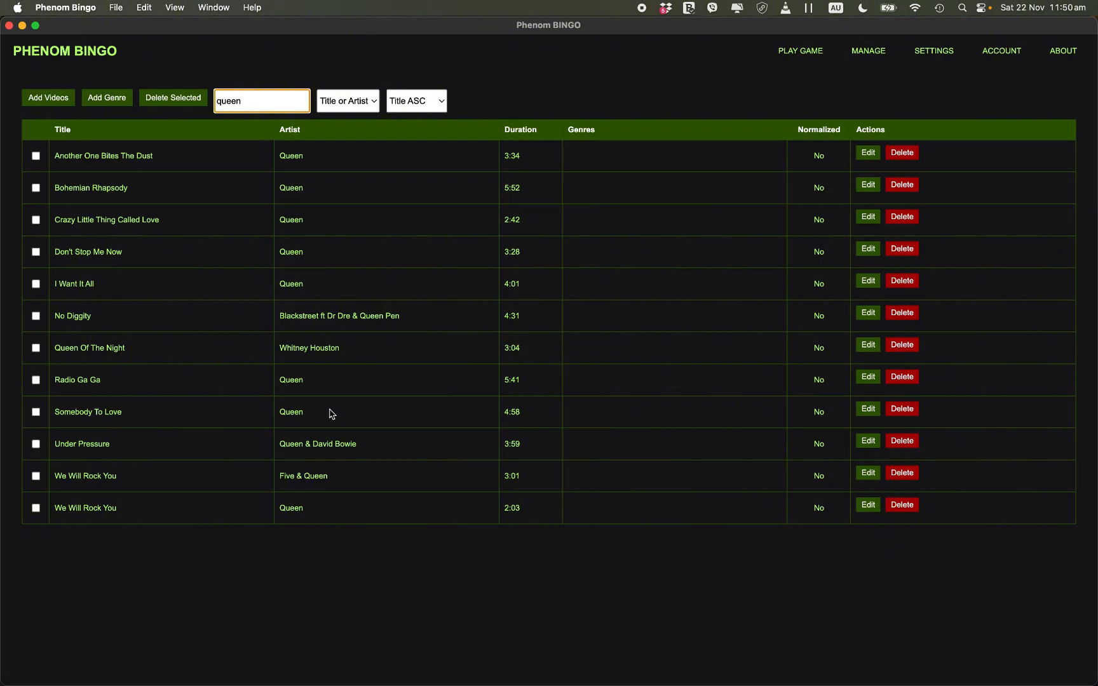
drag(147, 354, 59, 350)
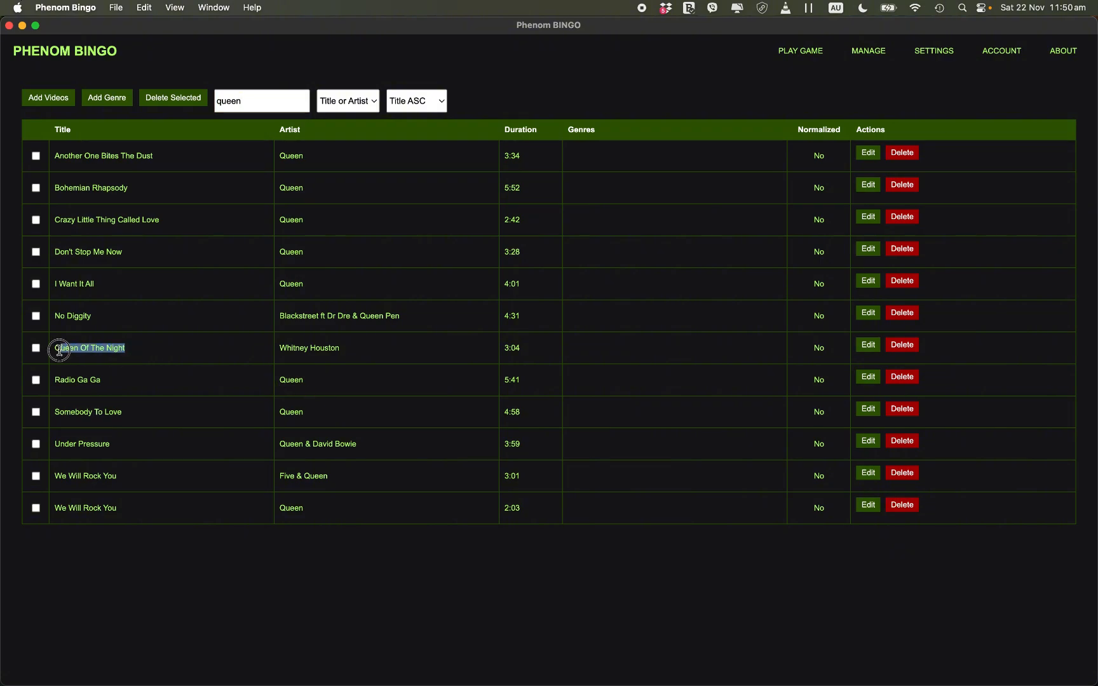
click(124, 349)
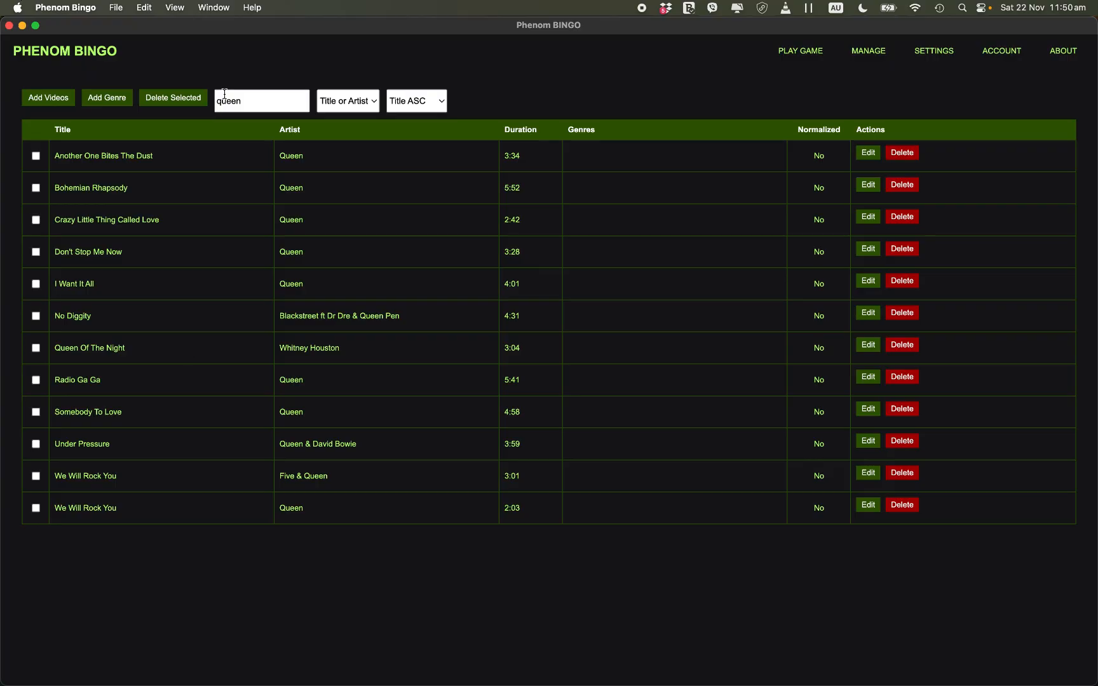
Limit the "queen" search to Artist, switch it to Title, and set it back to Title or Artist
click(340, 103)
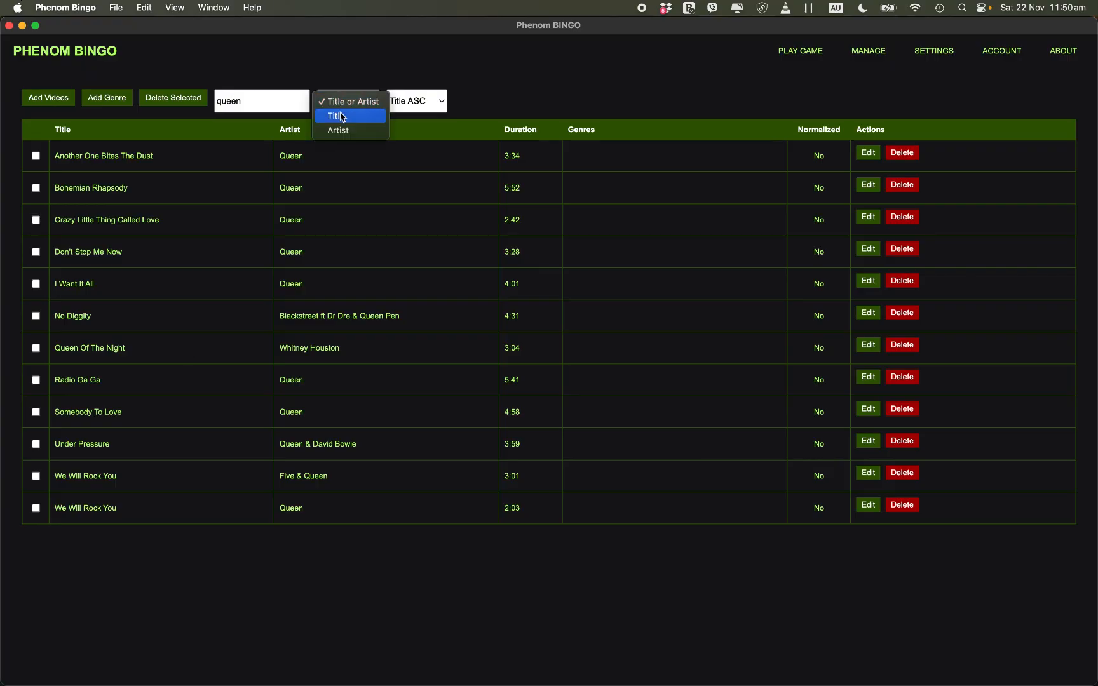
click(339, 130)
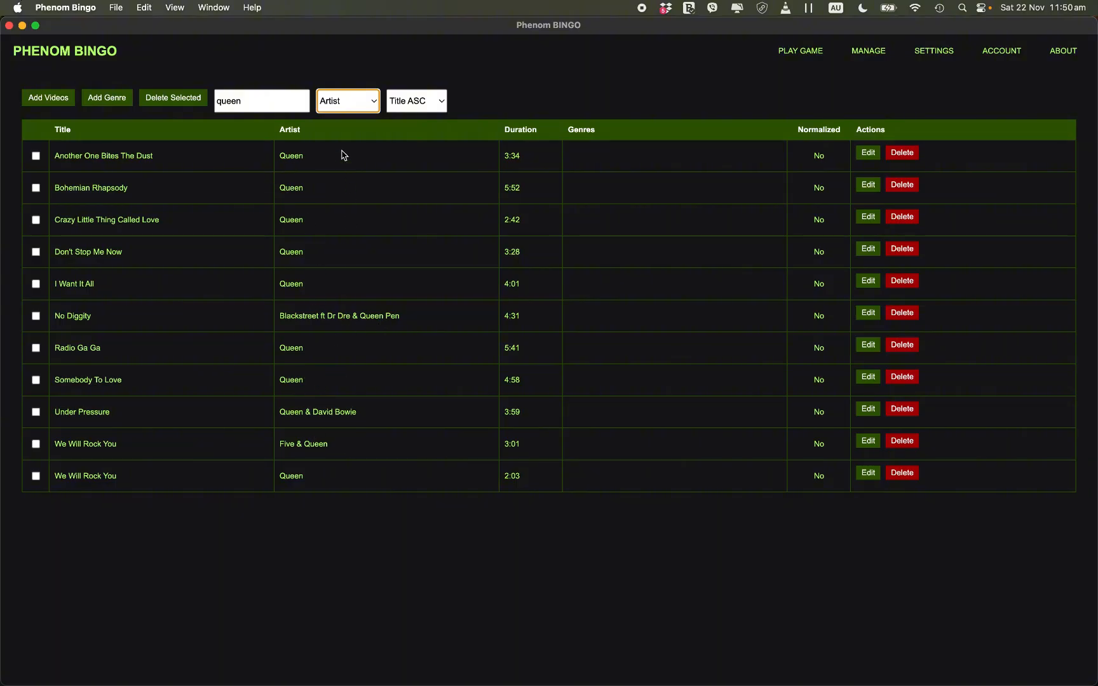
click(332, 103)
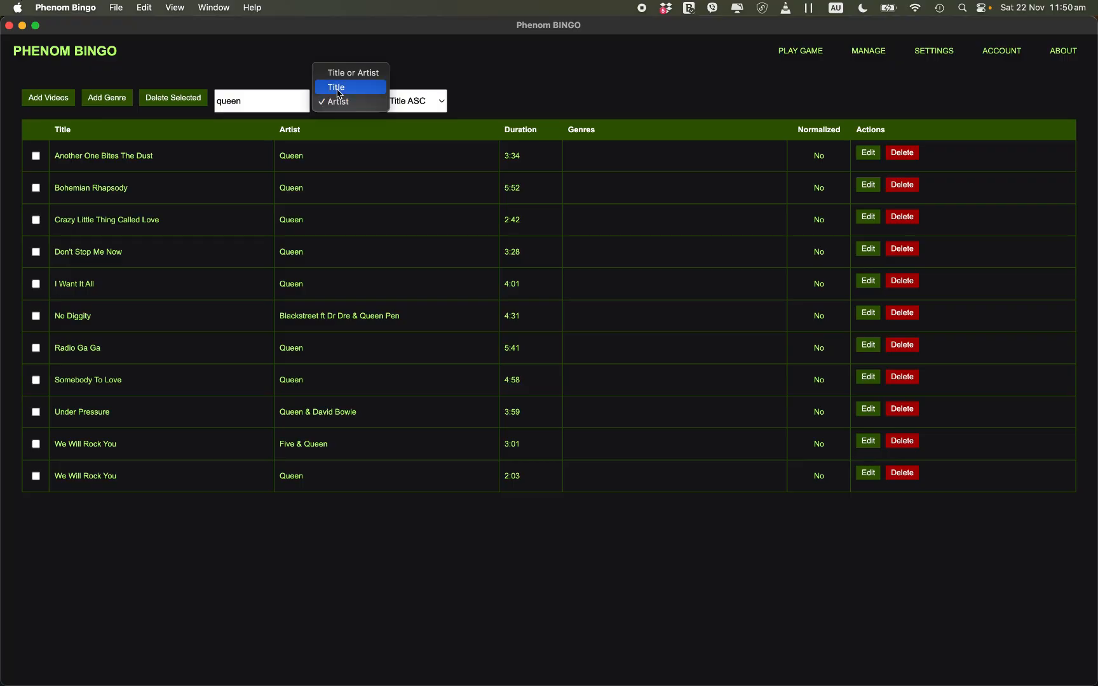
click(335, 87)
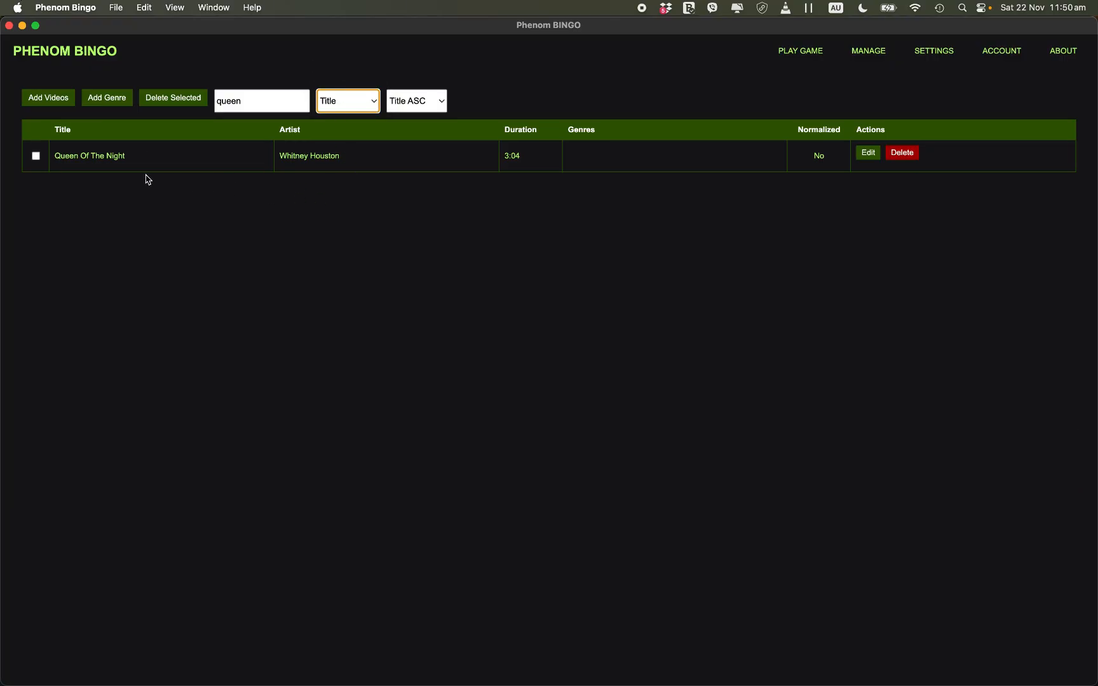
click(341, 94)
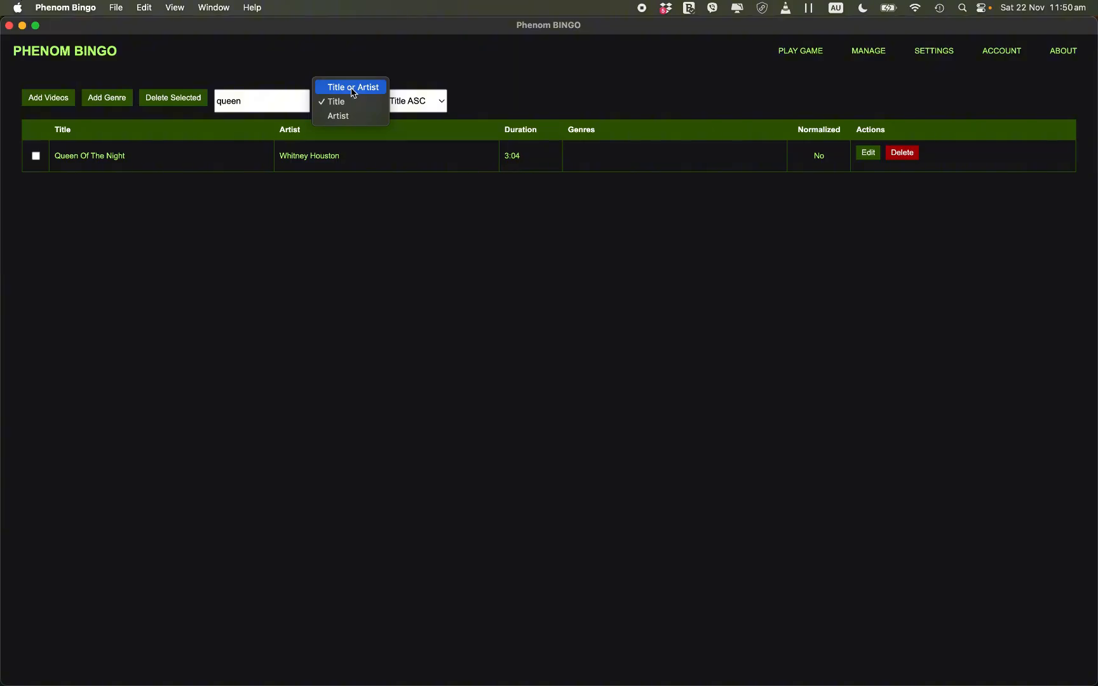
click(353, 87)
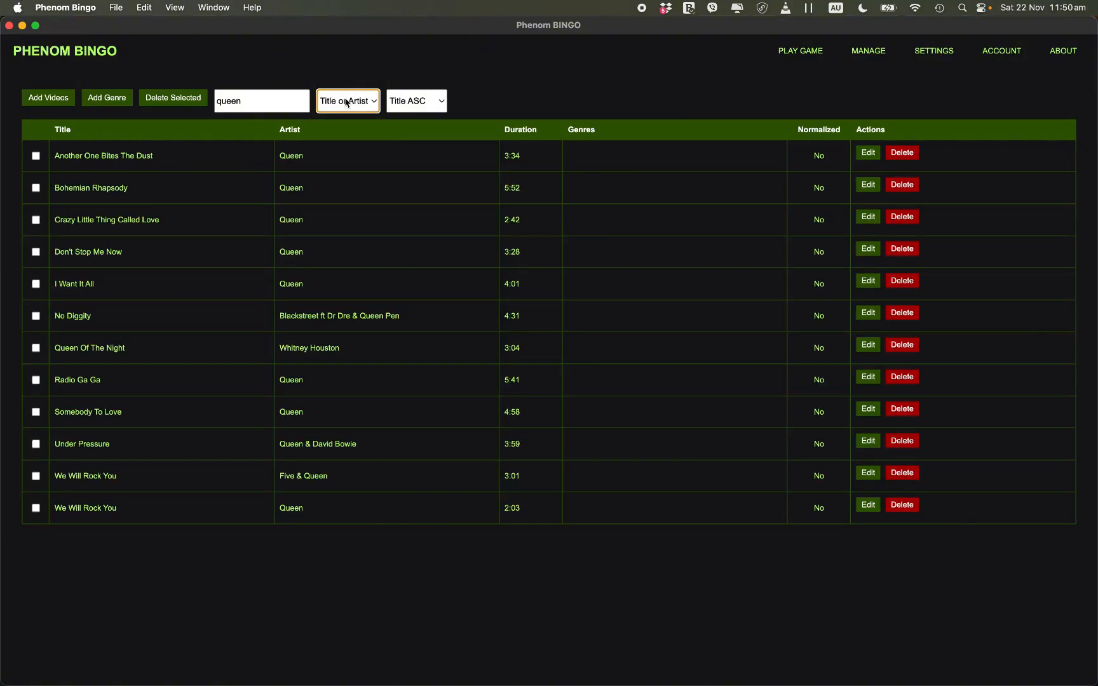
Clear the "queen" search and sort the video library by Artist ASC
drag(265, 100, 207, 100)
key(BackSpace)
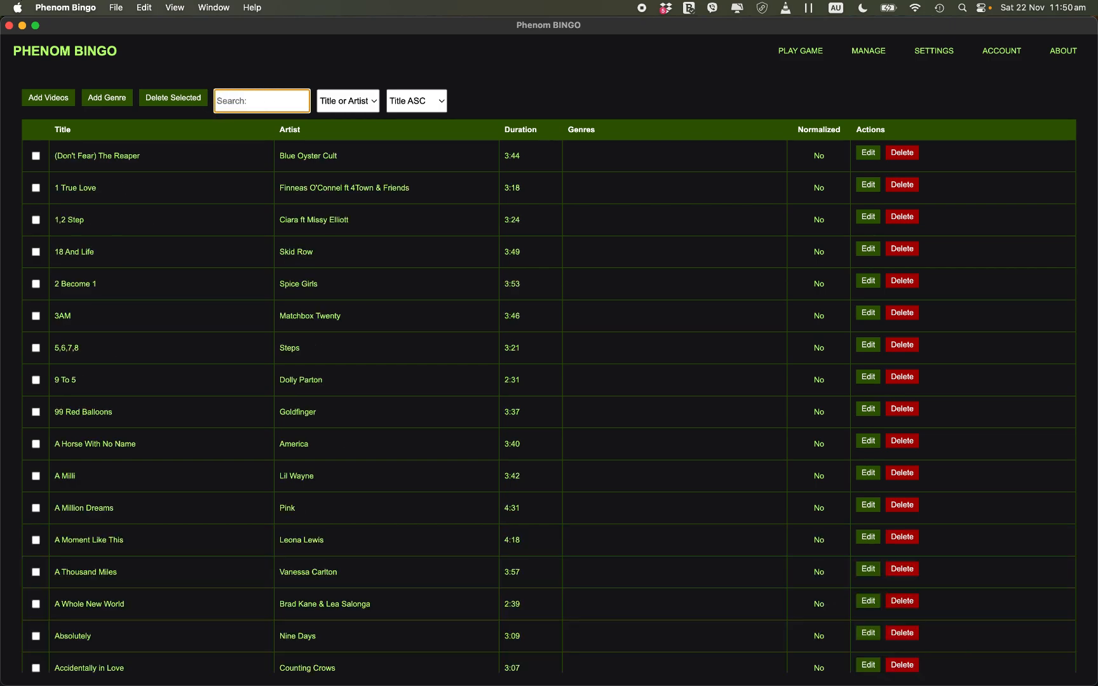
click(415, 107)
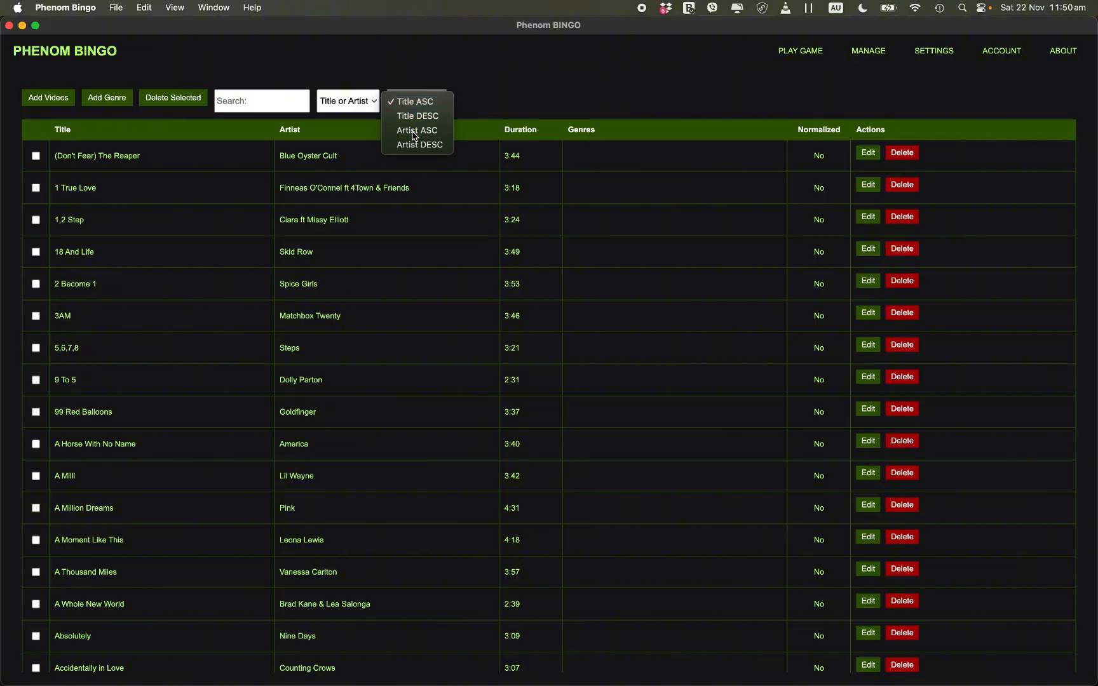
click(414, 135)
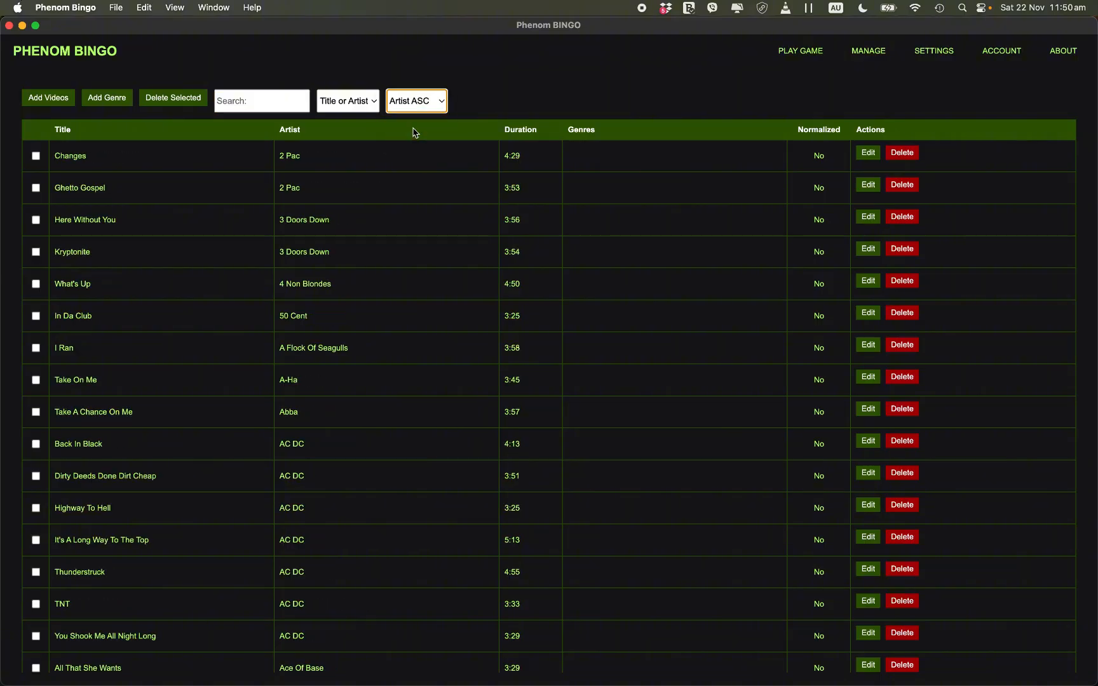
Switch the library's sort order to Artist DESC, and set it back to Title ASC
click(417, 104)
click(421, 116)
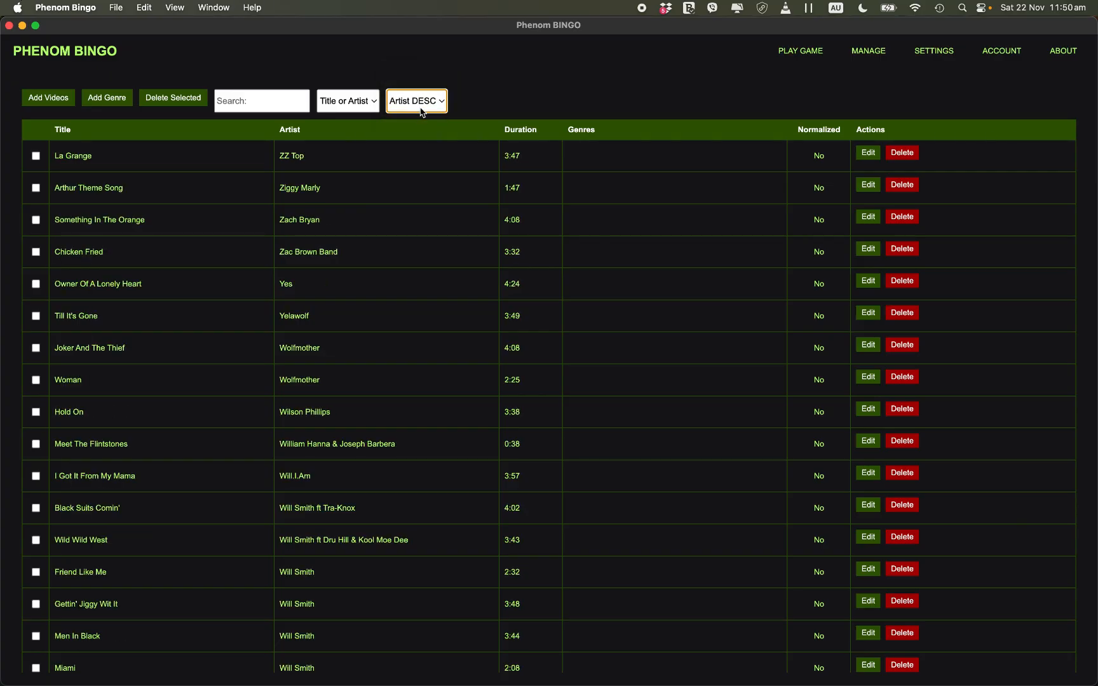
click(421, 105)
click(424, 66)
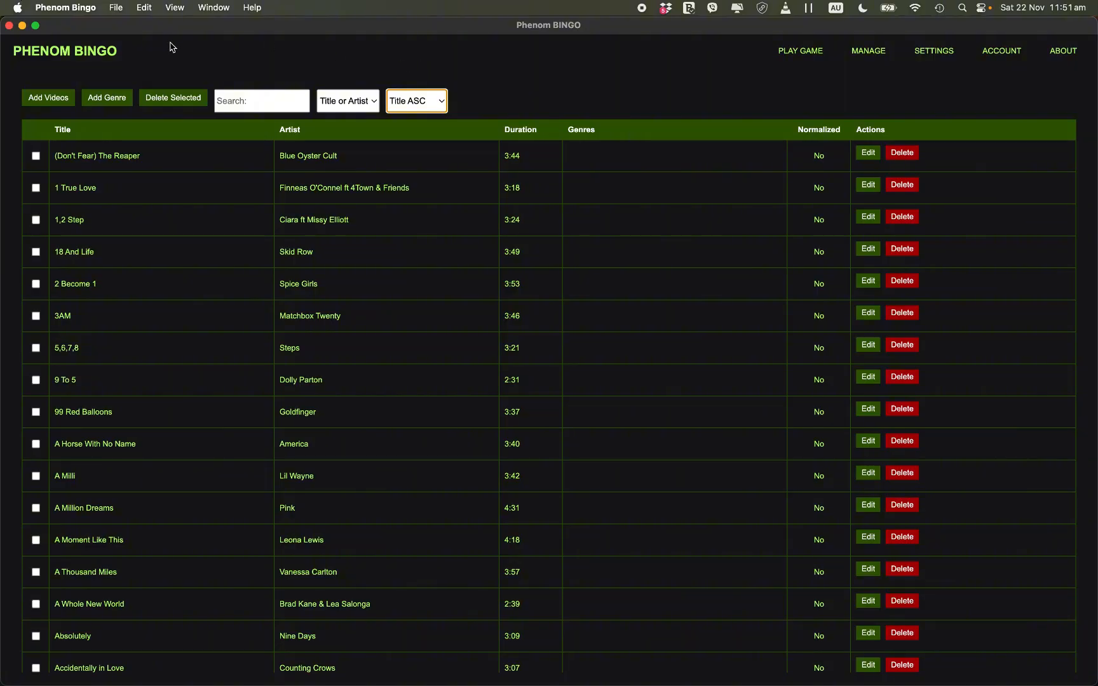
Start adding videos and sort the files in the Videos folder by name
click(56, 104)
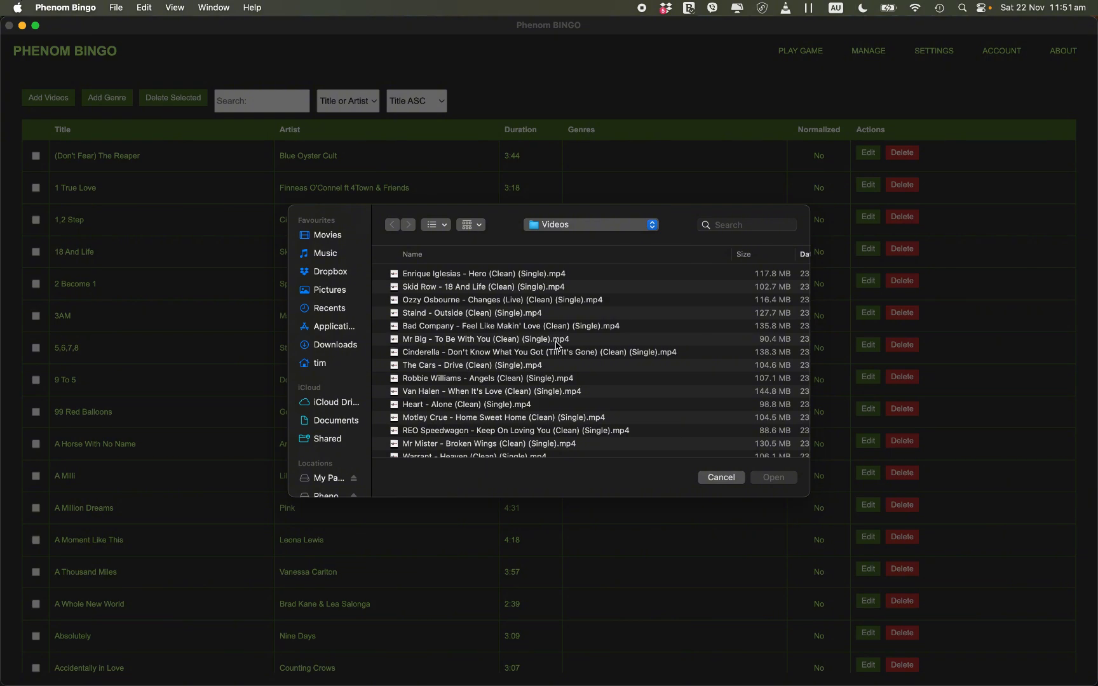
scroll(557, 345, down, 15)
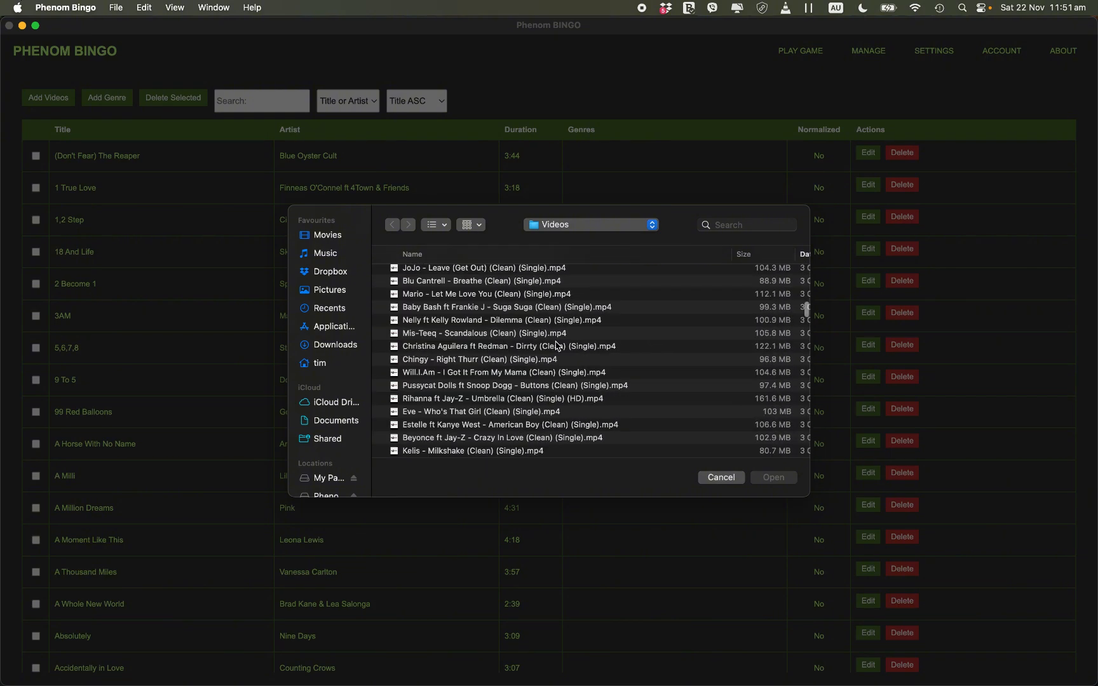
scroll(557, 344, up, 3)
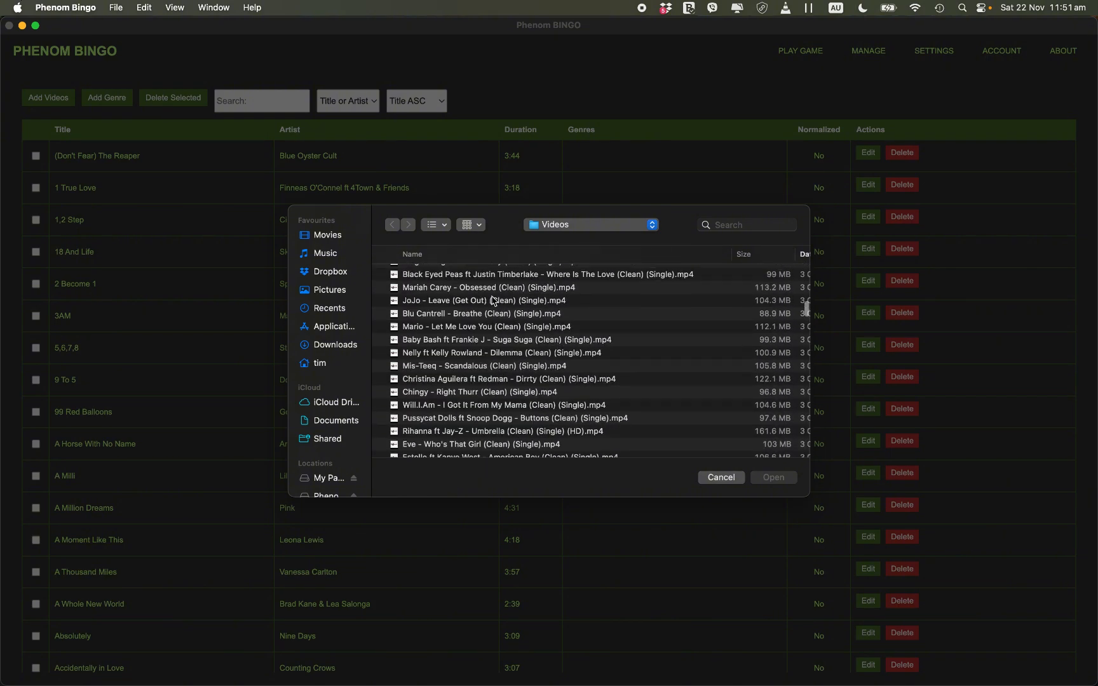
click(491, 260)
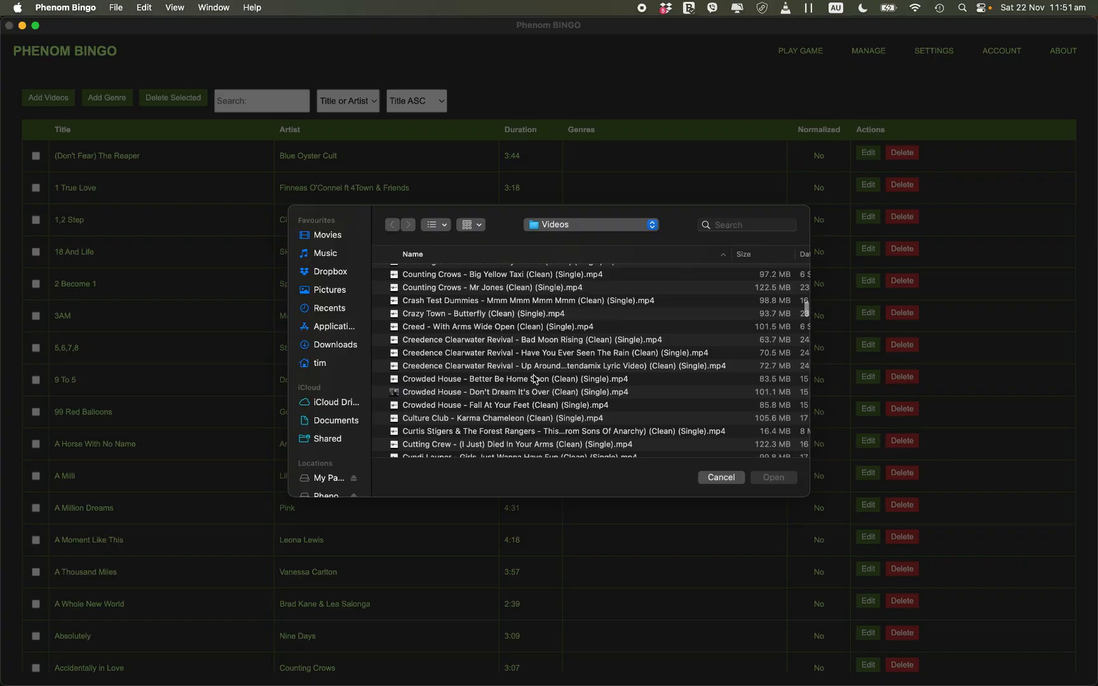
Add "Phenom Central - Music Bingo Blast.mp4" to the video library and dismiss the import summary
scroll(534, 379, down, 15)
scroll(534, 378, down, 15)
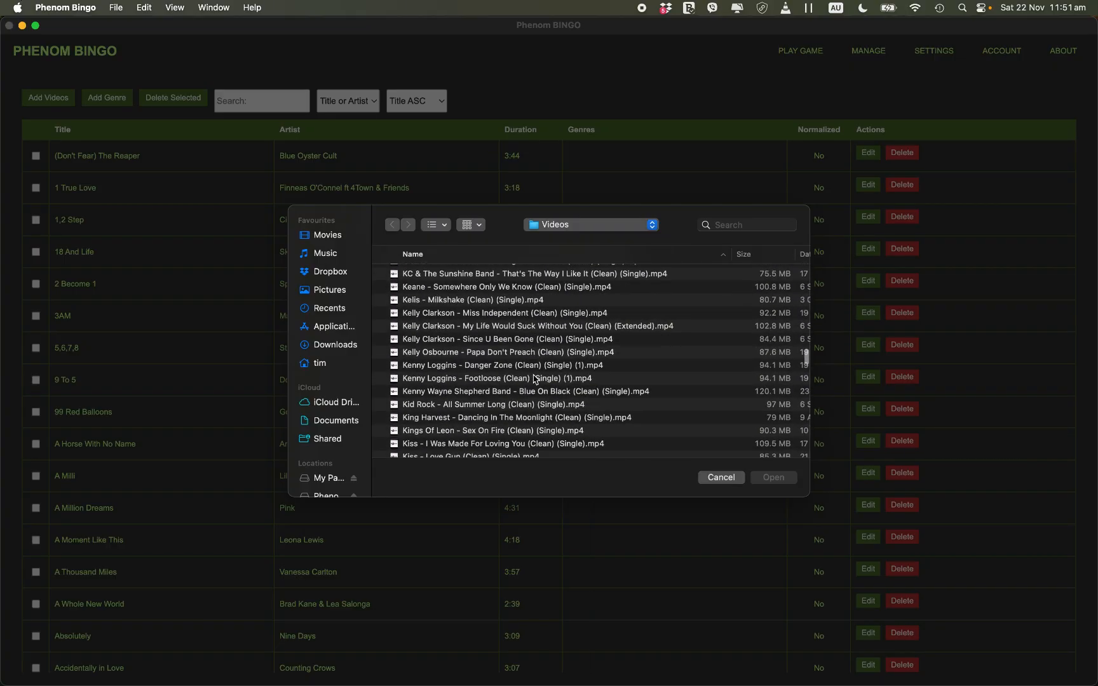
scroll(534, 378, down, 15)
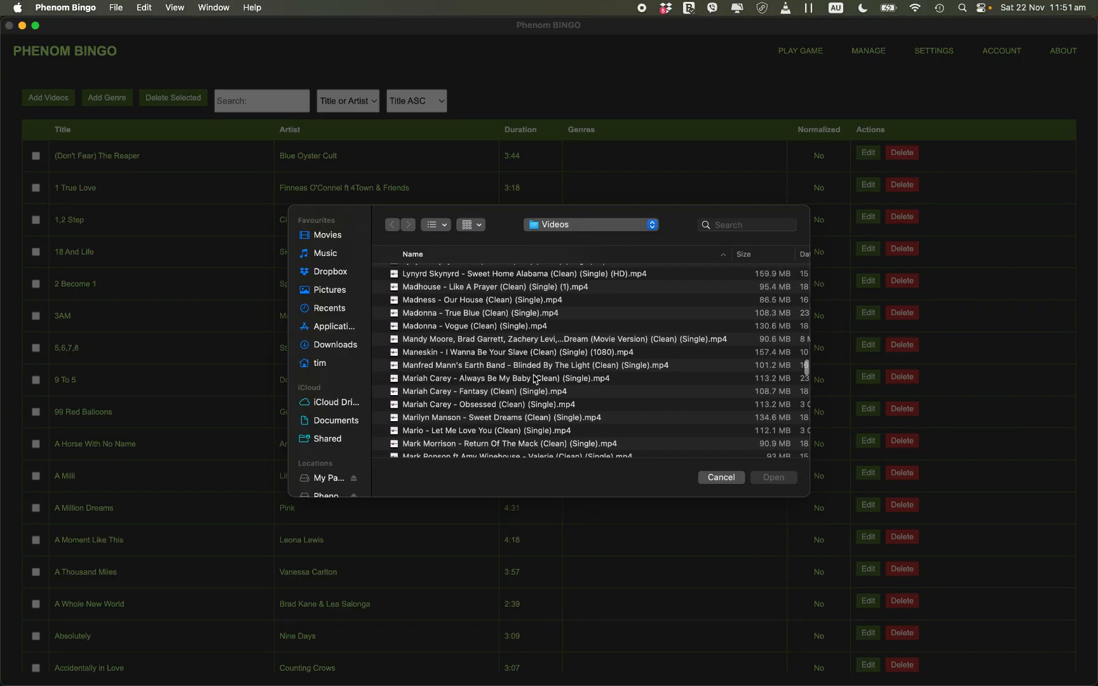
scroll(534, 379, down, 15)
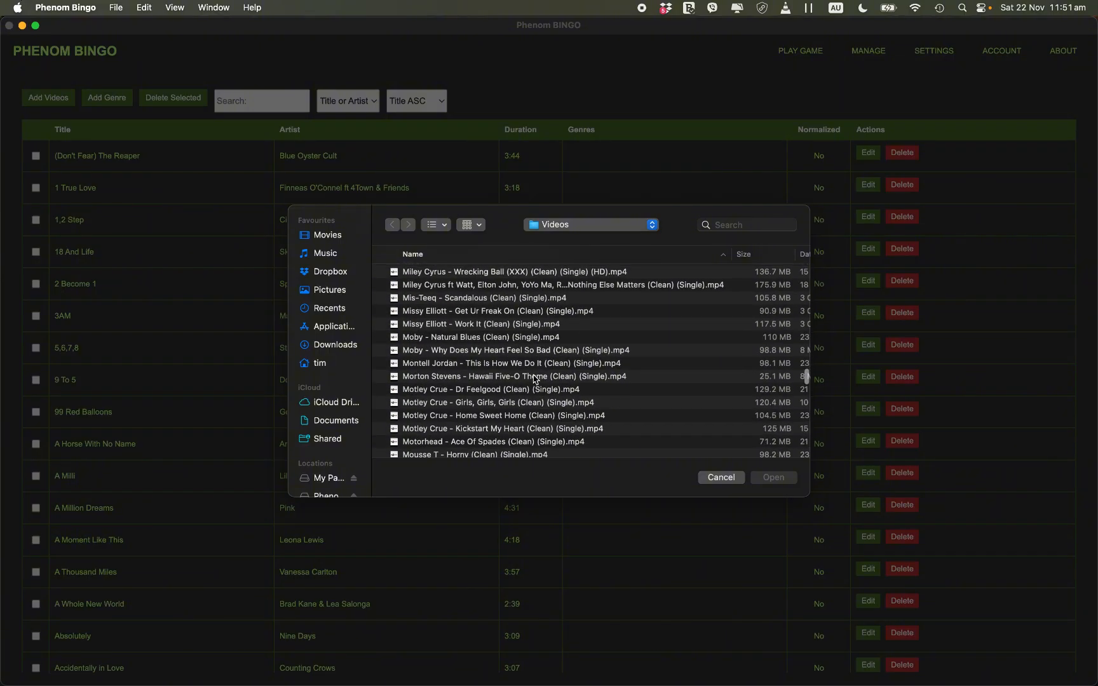
scroll(533, 378, down, 15)
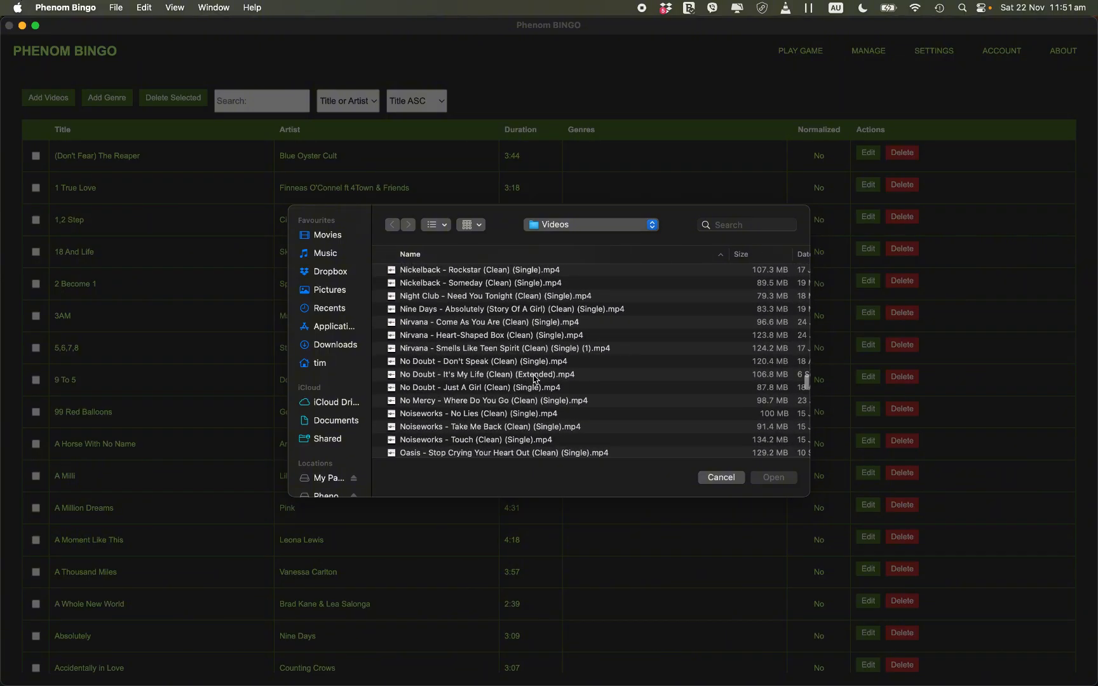
scroll(534, 379, down, 10)
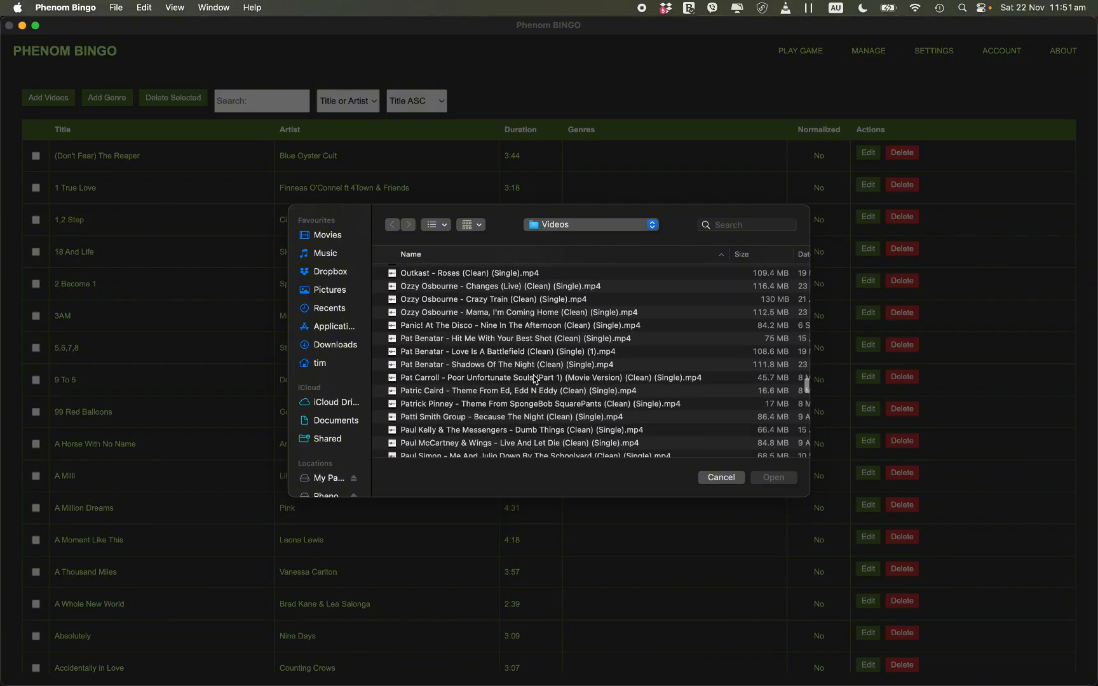
click(490, 417)
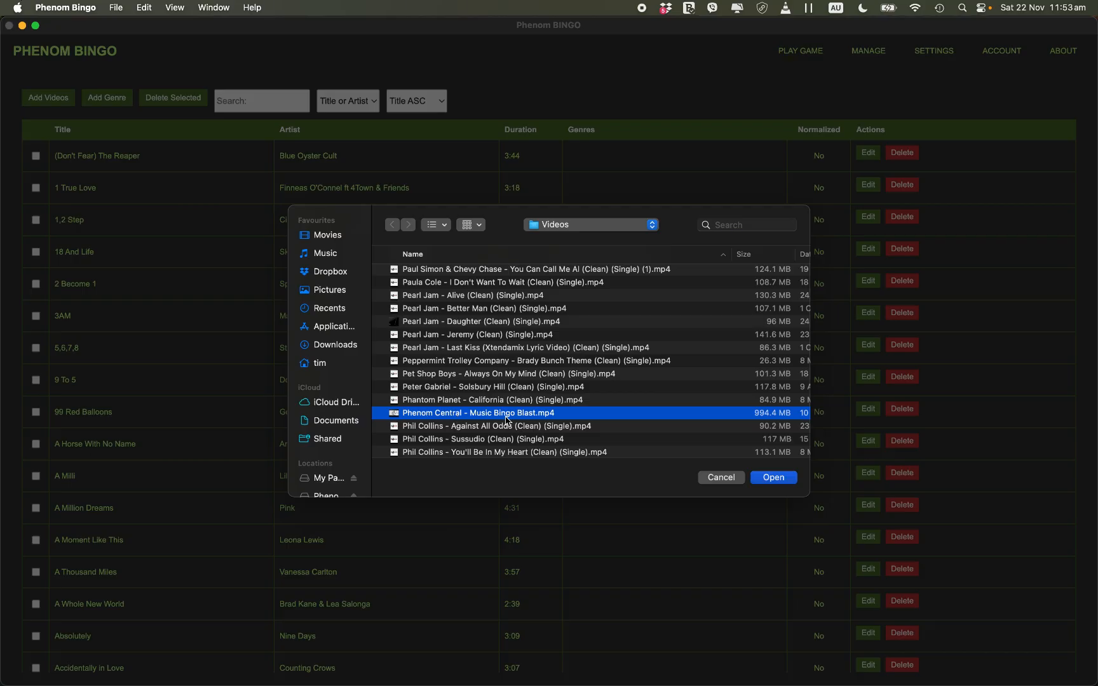
click(768, 481)
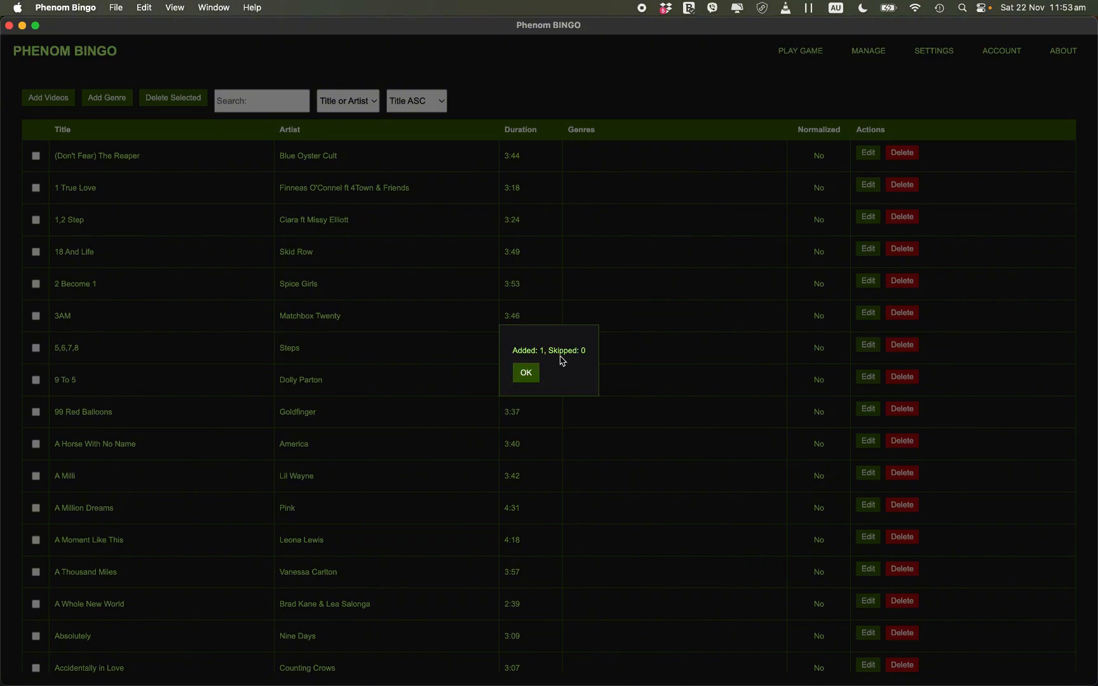
click(529, 377)
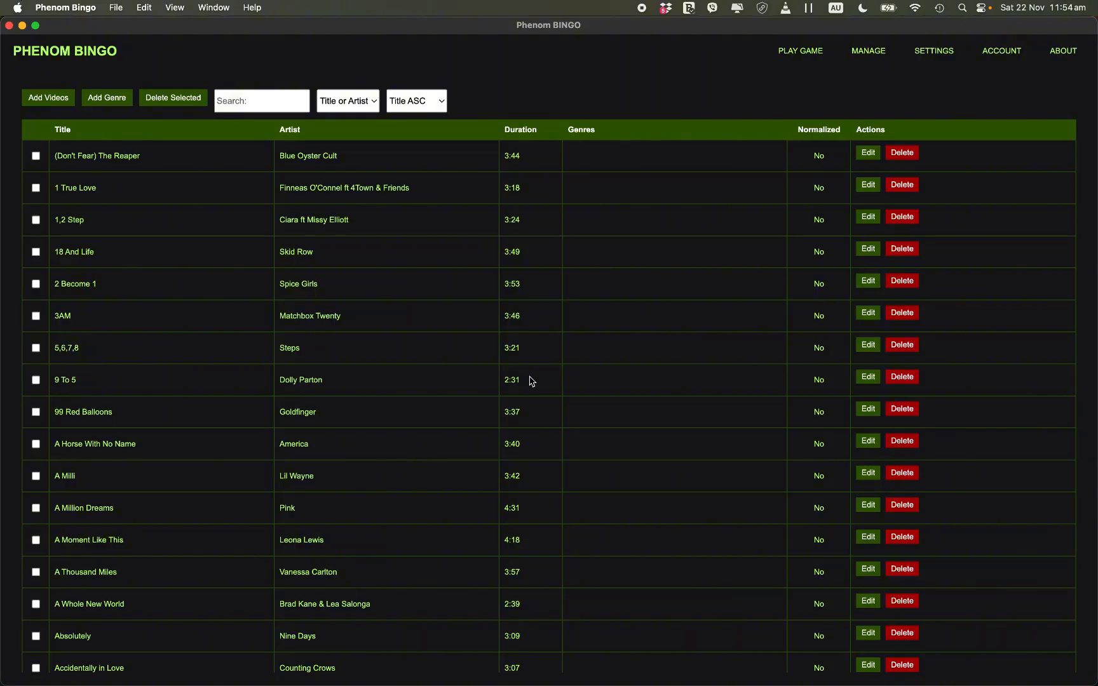
Start adding videos again, selecting the files from "3 Doors Down - Here Without You" through "Abba - Take A Chance On Me", followed by all files
click(53, 104)
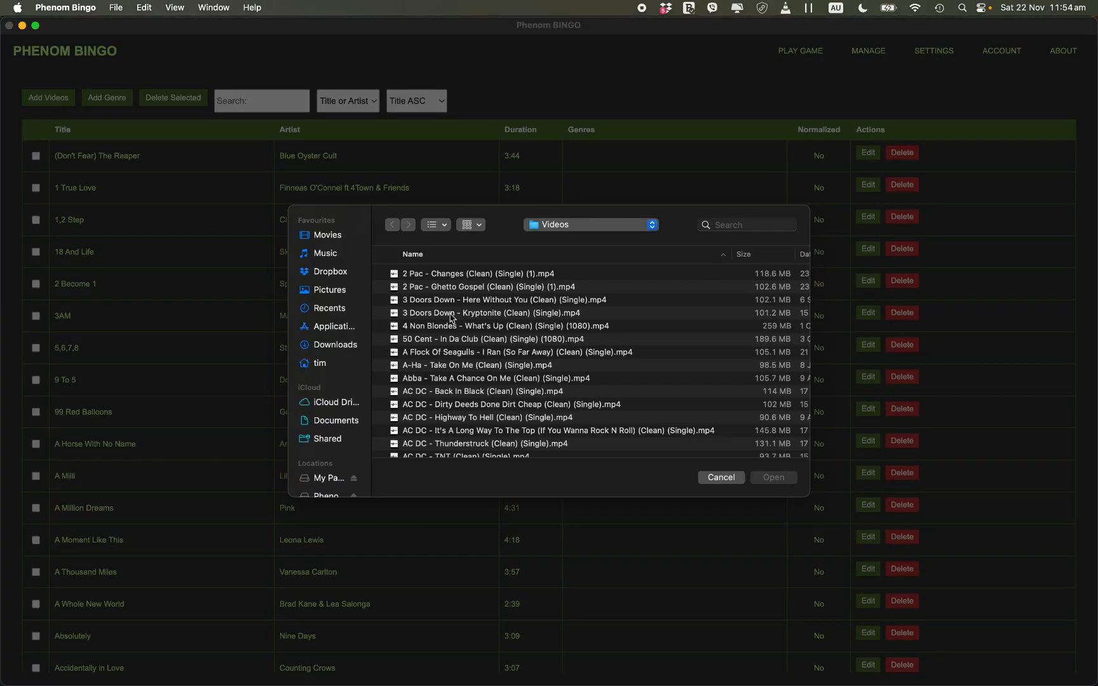
click(495, 301)
key(shift+Down)
key(shift+Down)
key(shift+Down)
key(shift+Down)
key(shift+Down)
key(shift+Down)
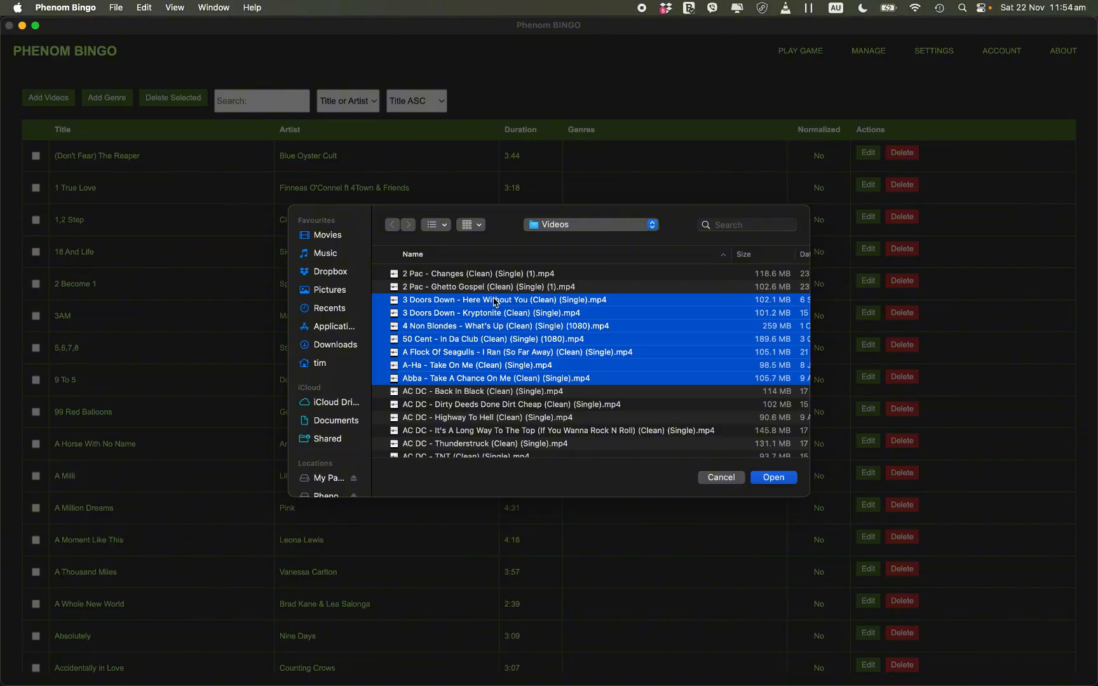
key(super+a)
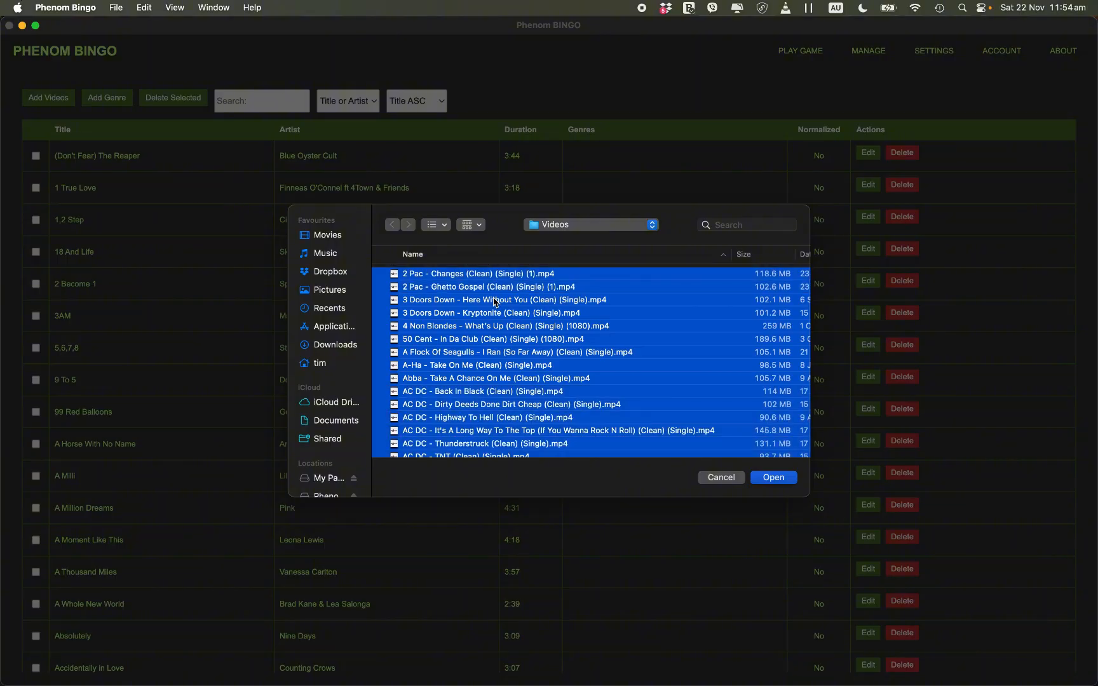
click(606, 328)
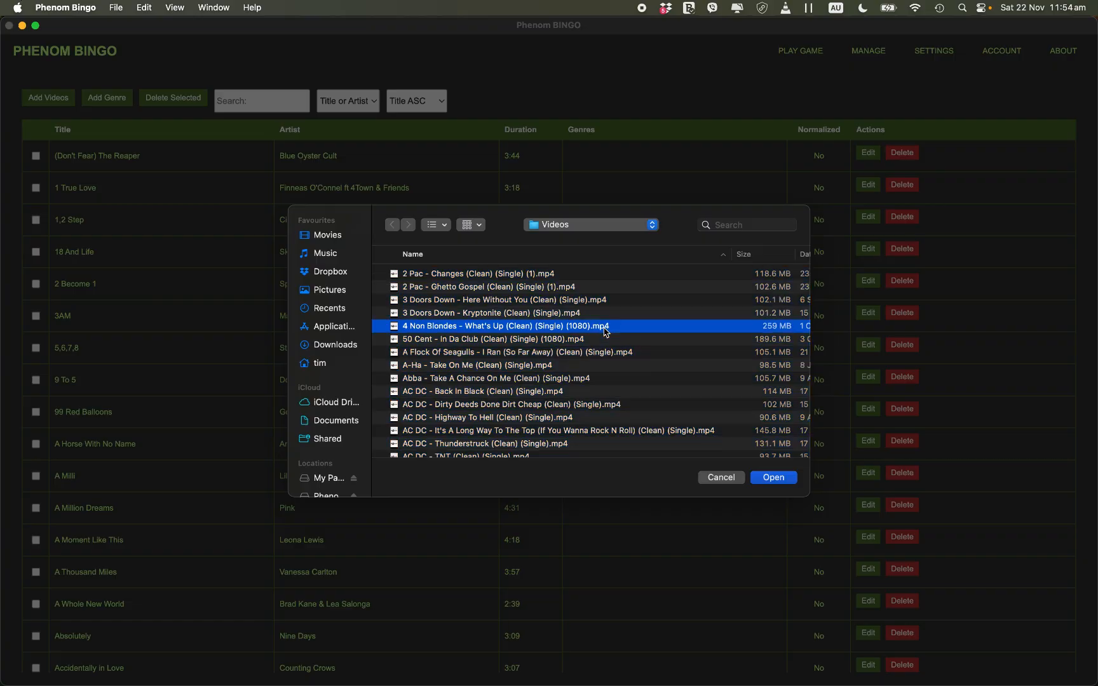
Sort the video files by Date Modified with the newest first, and cancel adding videos
scroll(606, 332, right, 3)
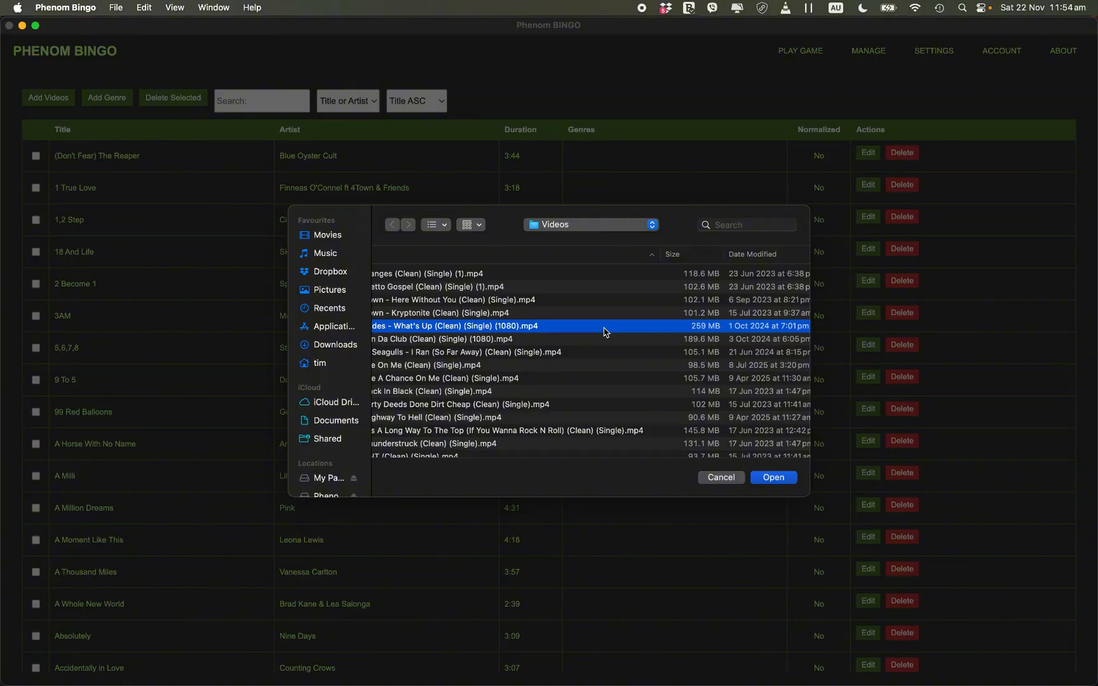
click(745, 256)
scroll(594, 332, up, 5)
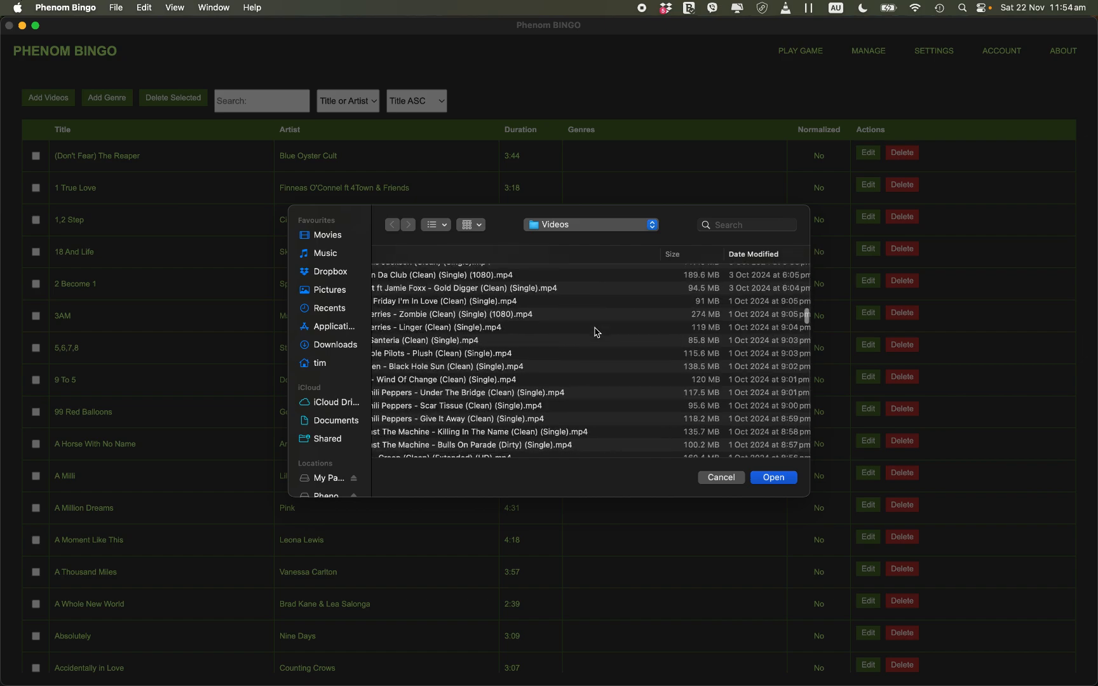
scroll(596, 331, up, 15)
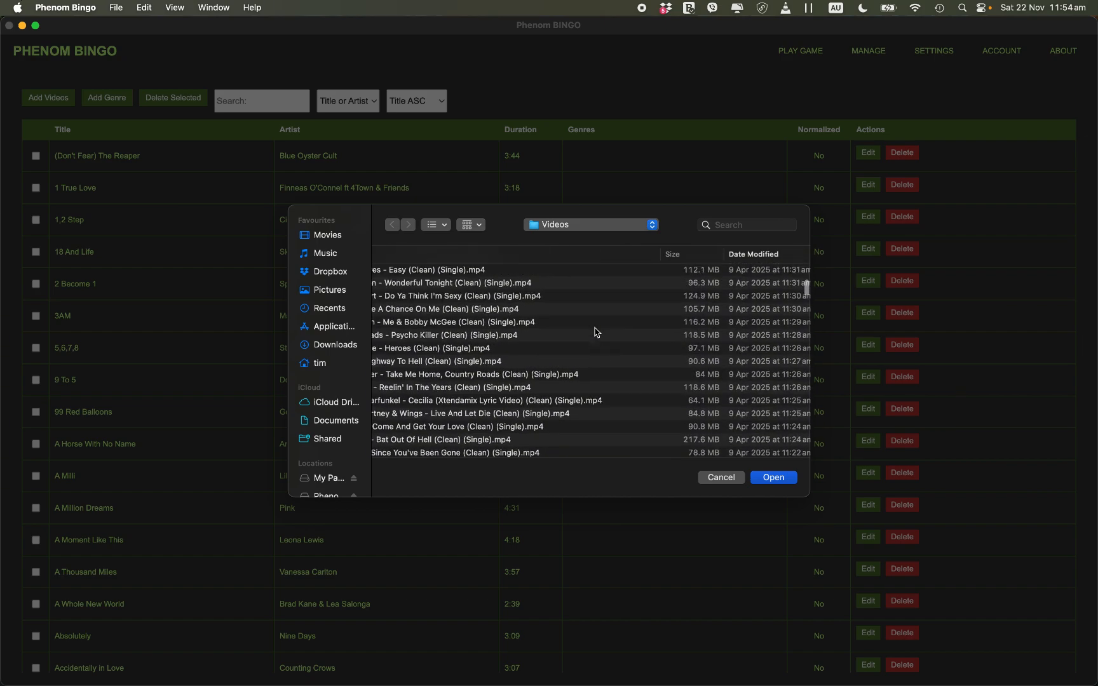
scroll(596, 332, up, 8)
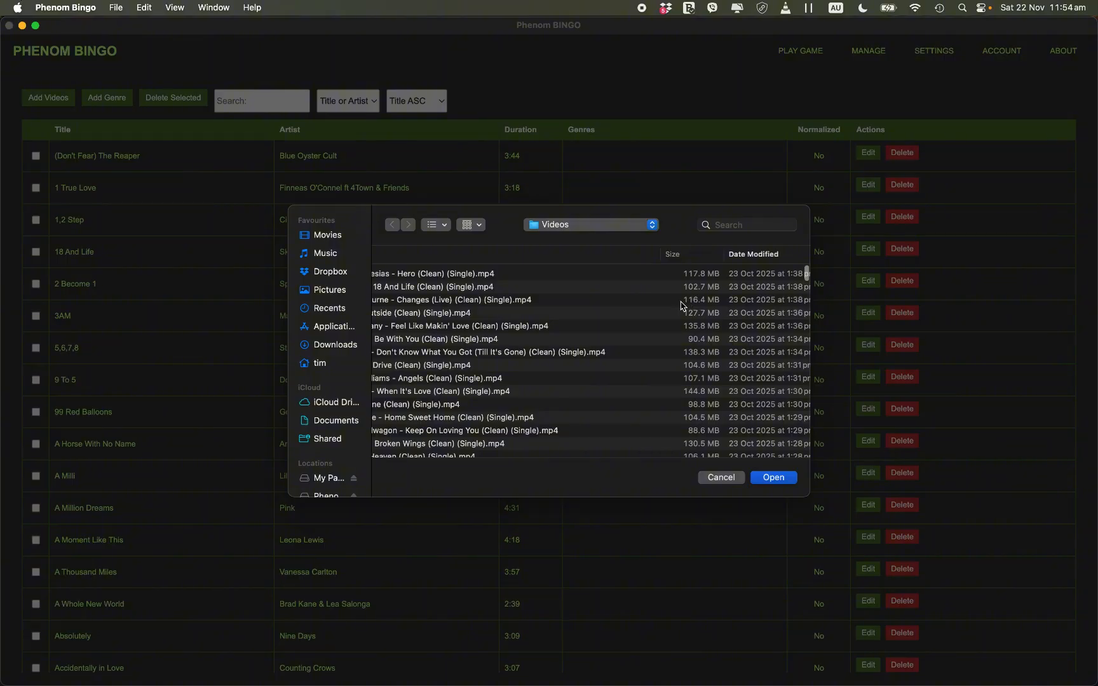
click(723, 478)
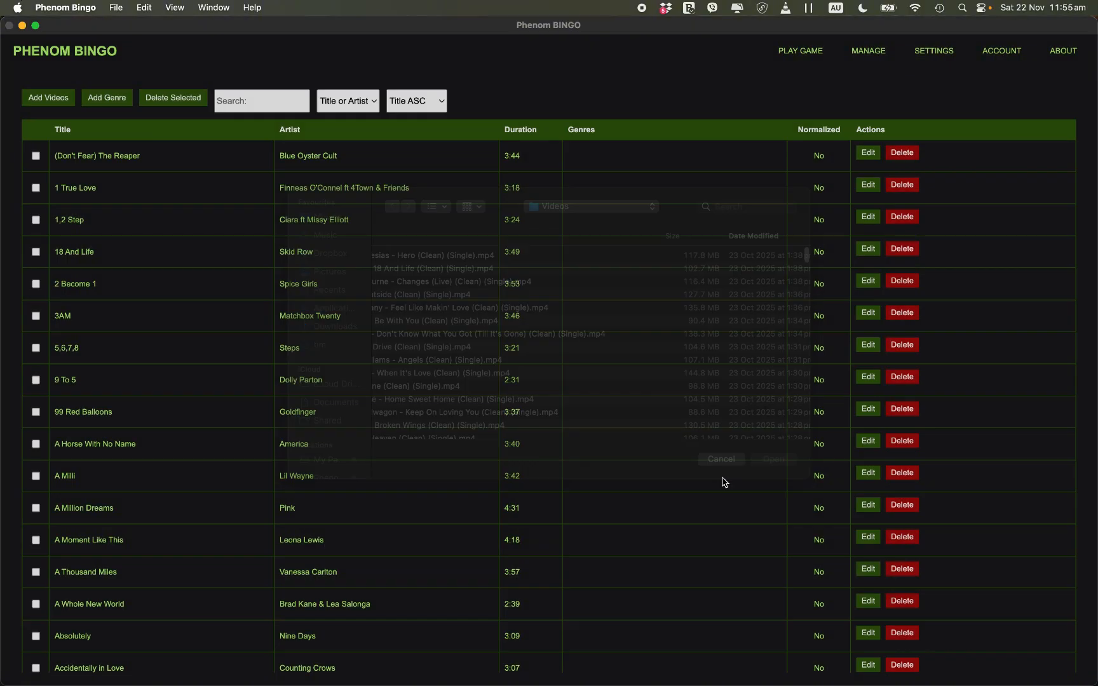
Add a new genre named "Pop" and save it
click(108, 103)
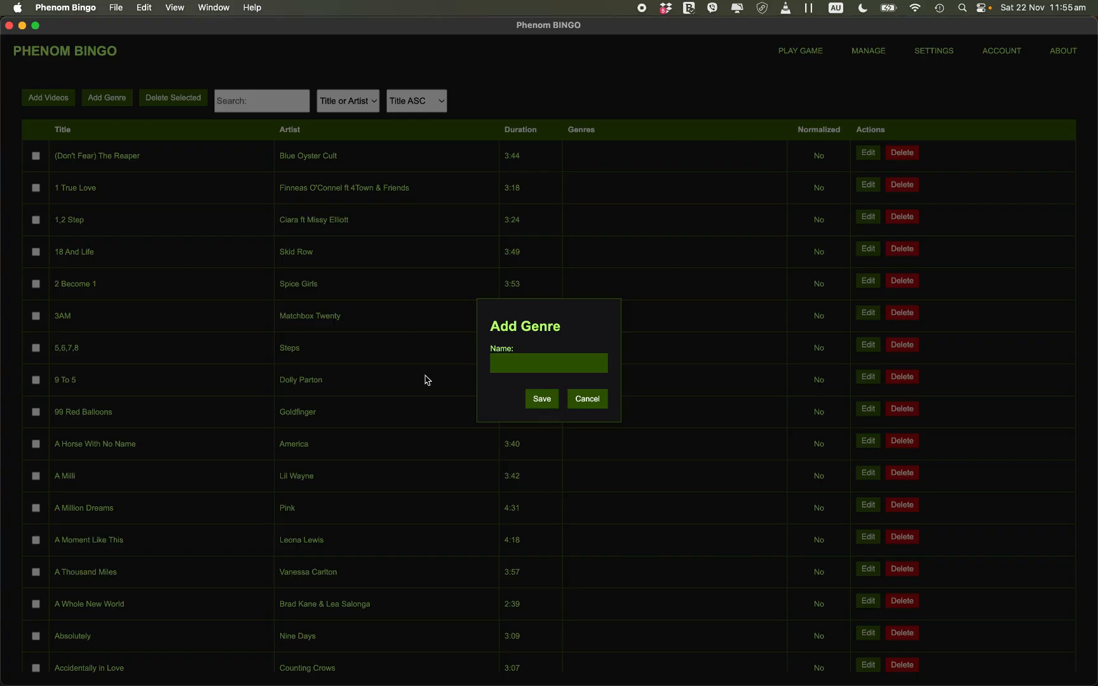
click(511, 366)
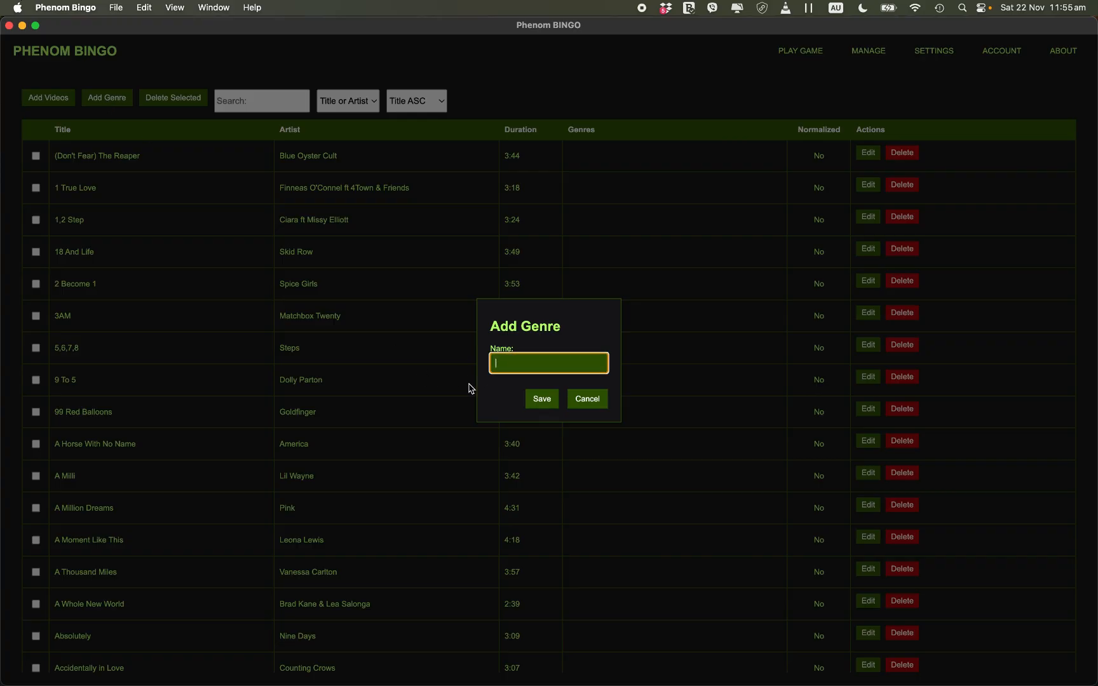
text(Pop)
click(537, 401)
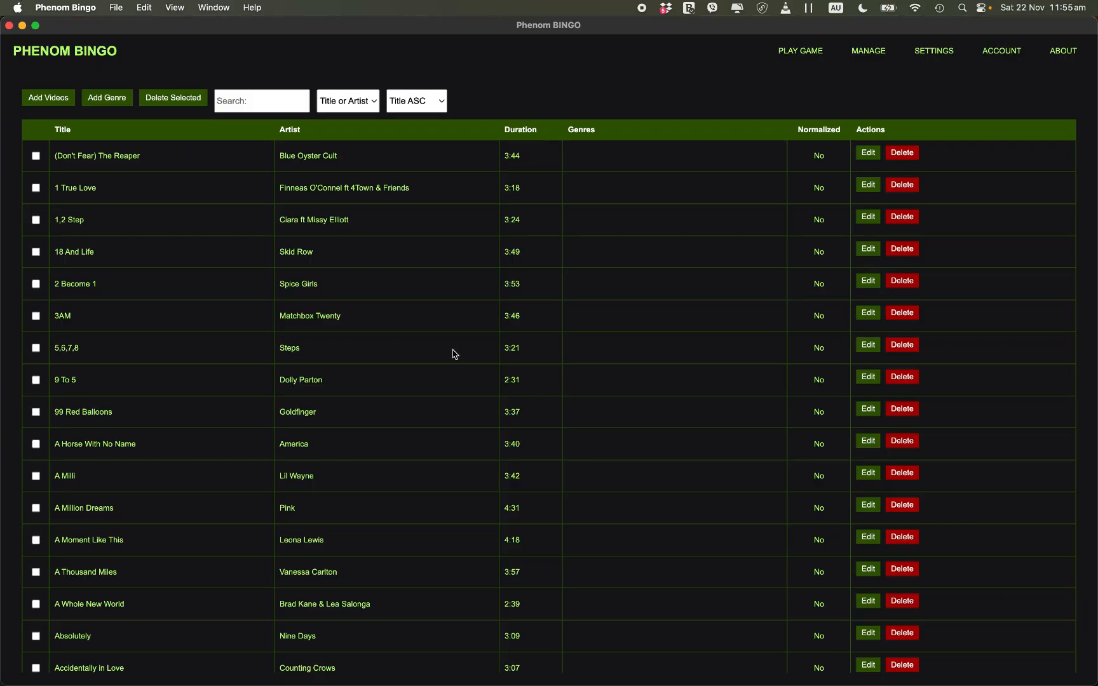
Select the videos 1 True Love, 1,2 Step and 18 And Life, and deselect all three
click(36, 188)
click(36, 220)
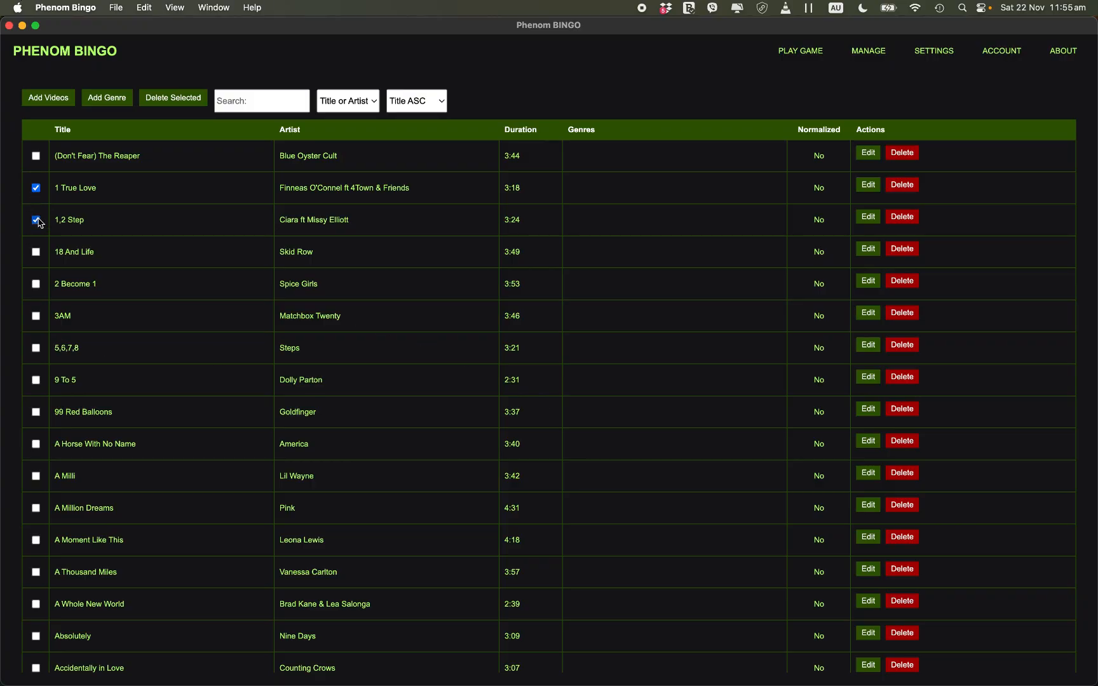
click(36, 252)
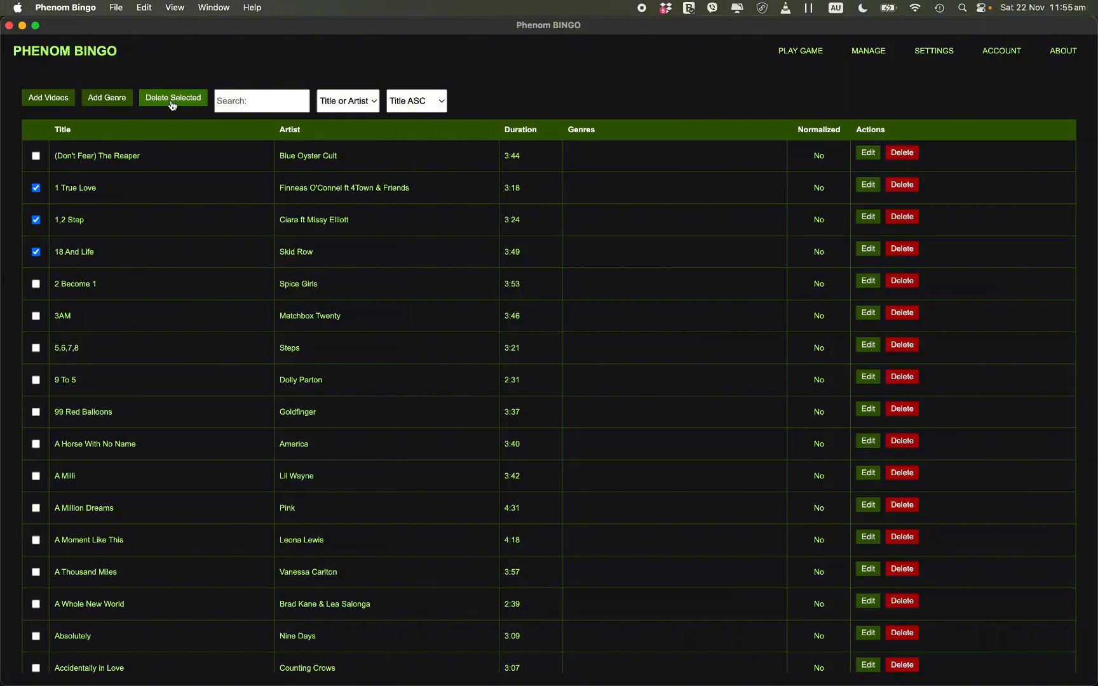
click(36, 189)
click(37, 253)
click(36, 220)
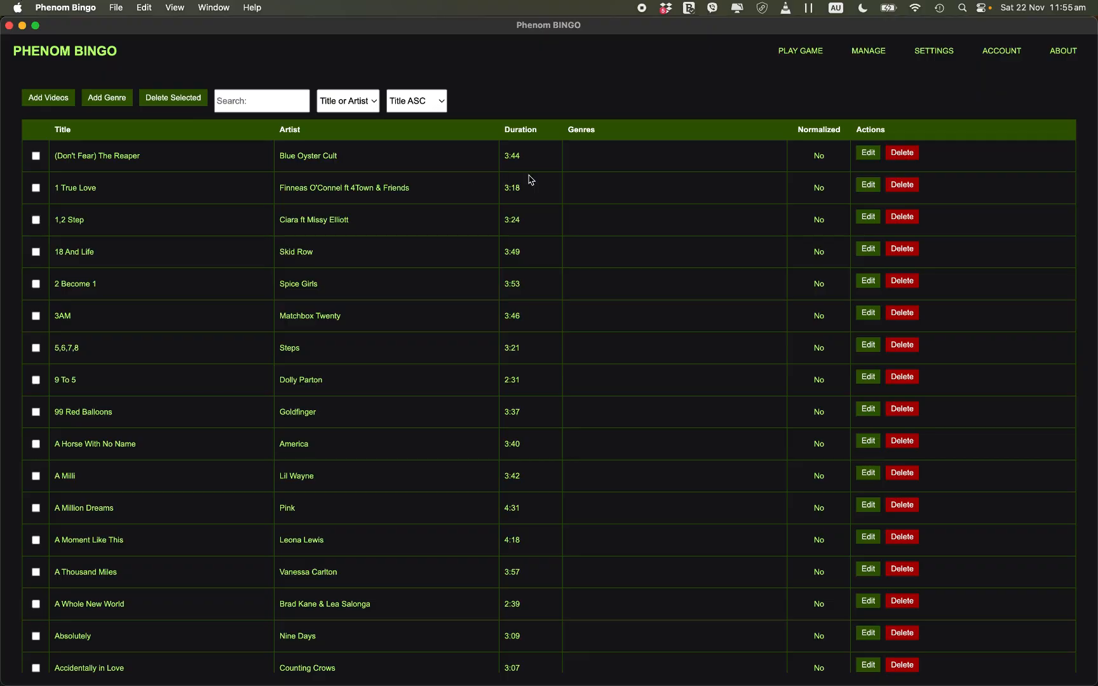
Try to delete the video (Don't Fear) The Reaper and dismiss the message
click(904, 156)
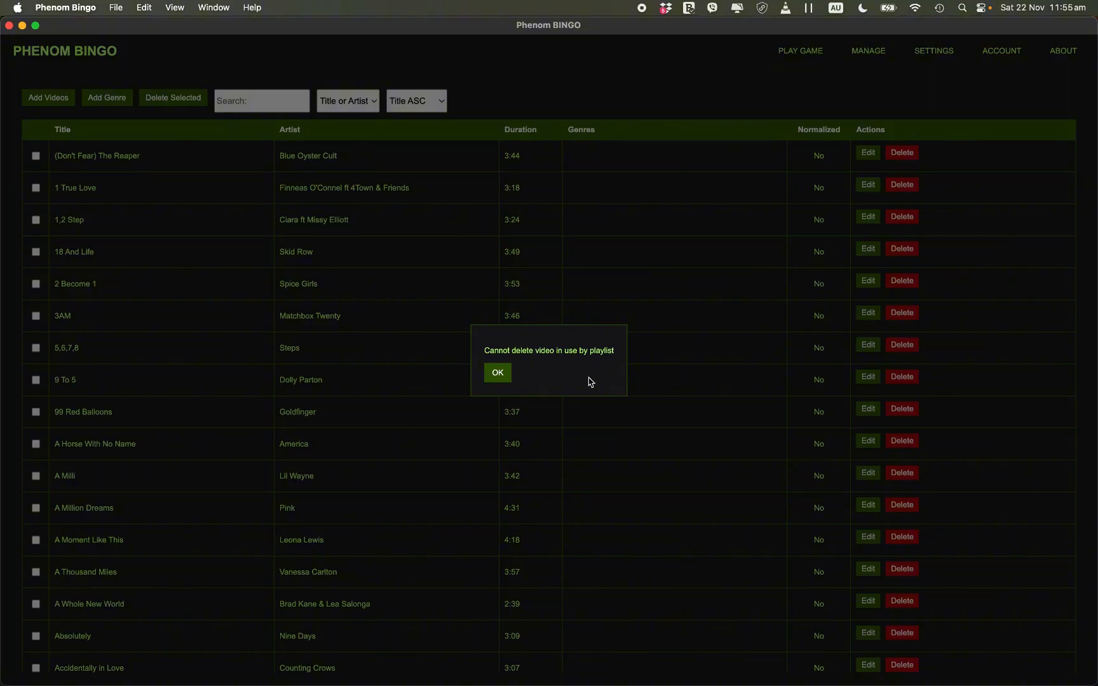
click(496, 375)
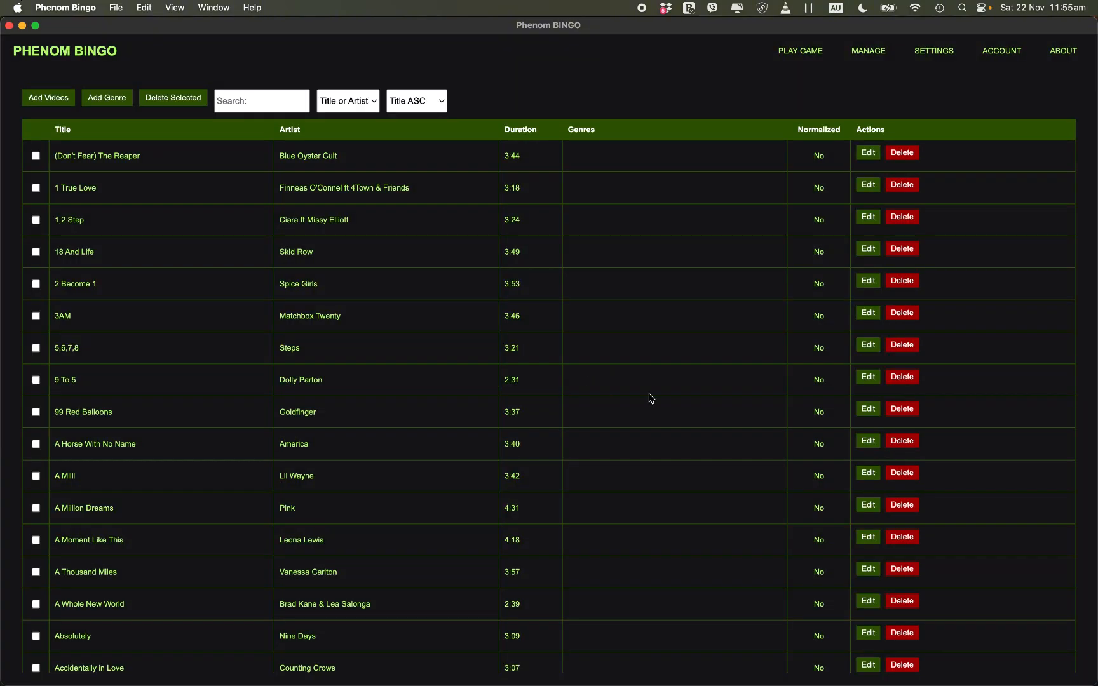
Search the video library for "phen" and open the video Music Bingo Blast for editing
click(277, 105)
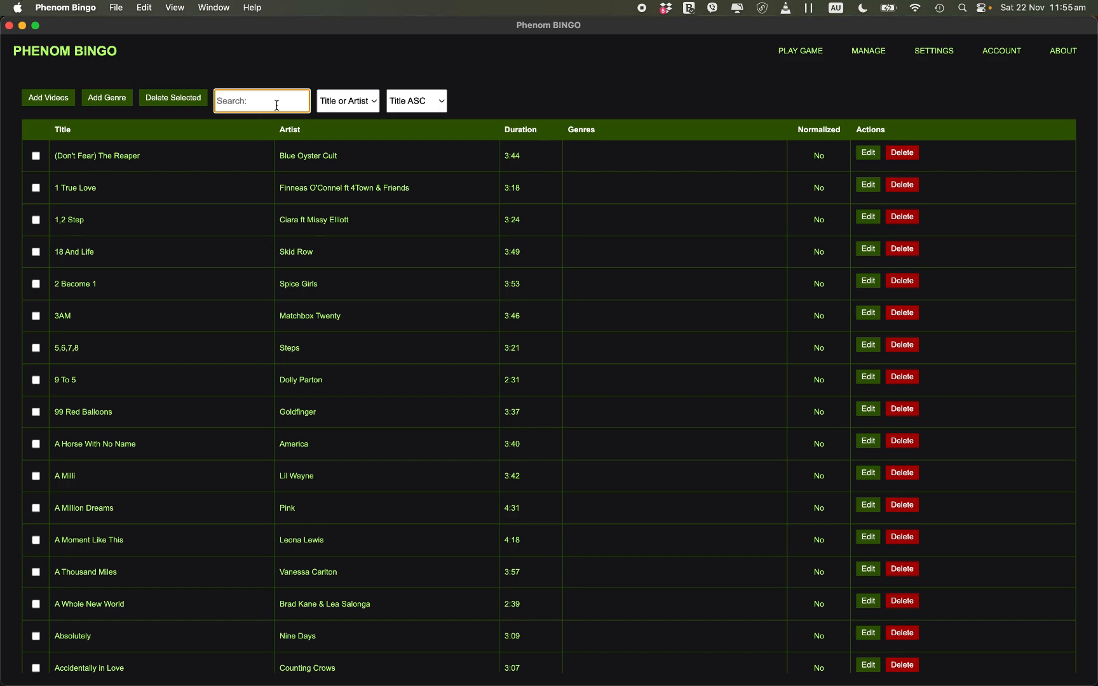
text(phen)
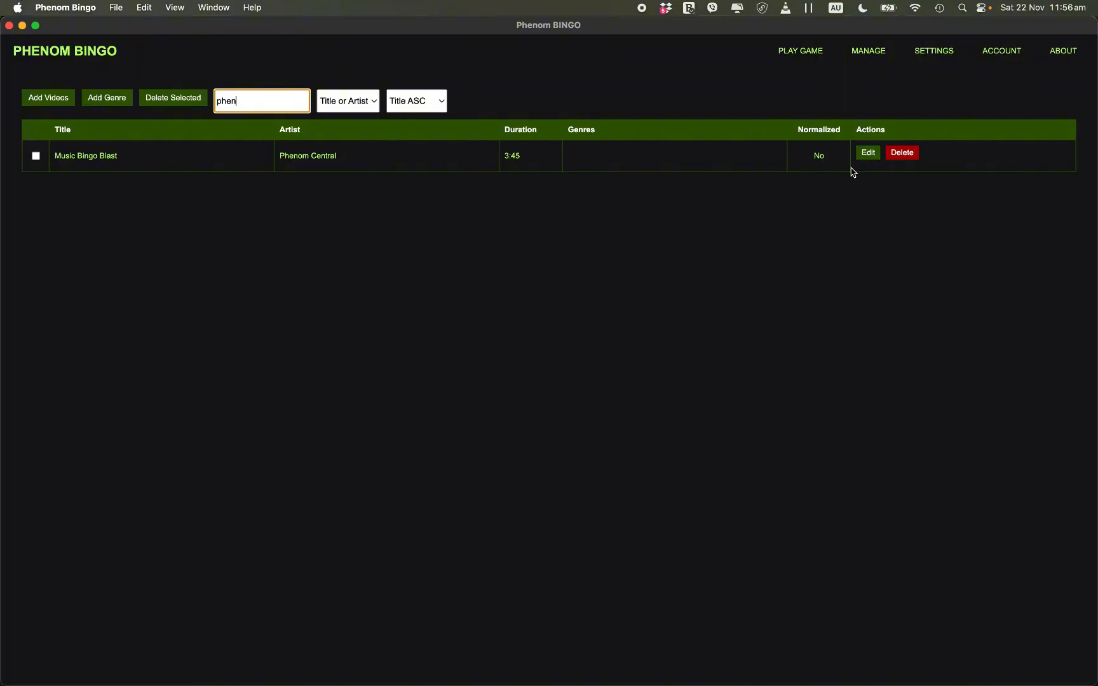
click(867, 153)
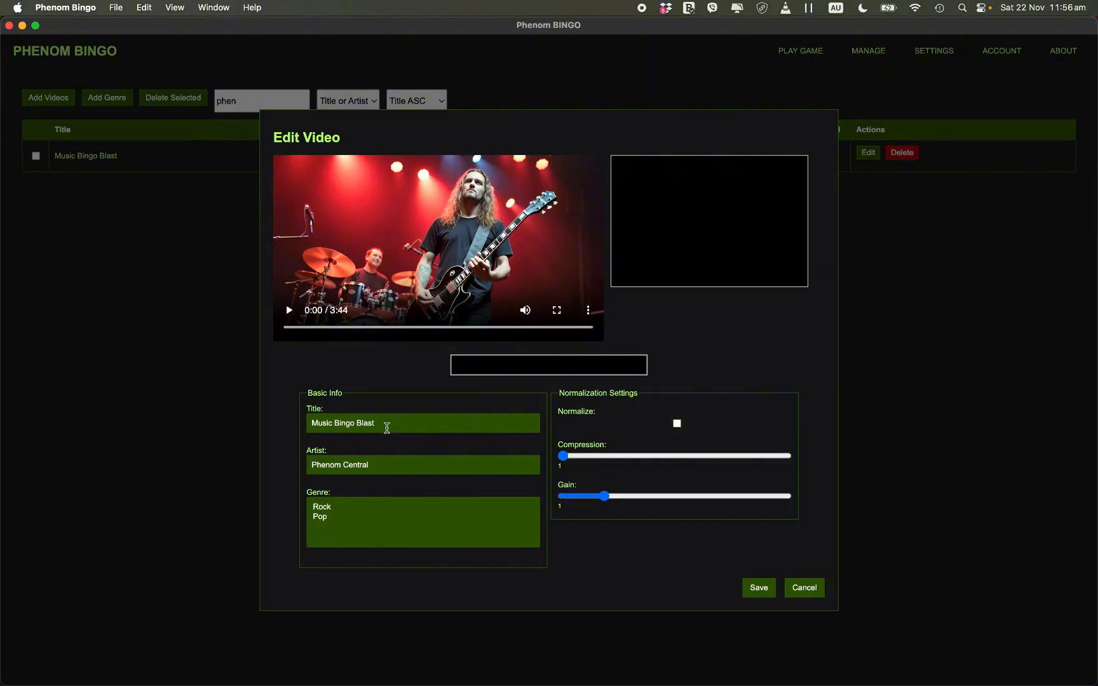
Go through the video's title and artist fields, try the genre Pop, and choose Rock as its genre
click(387, 425)
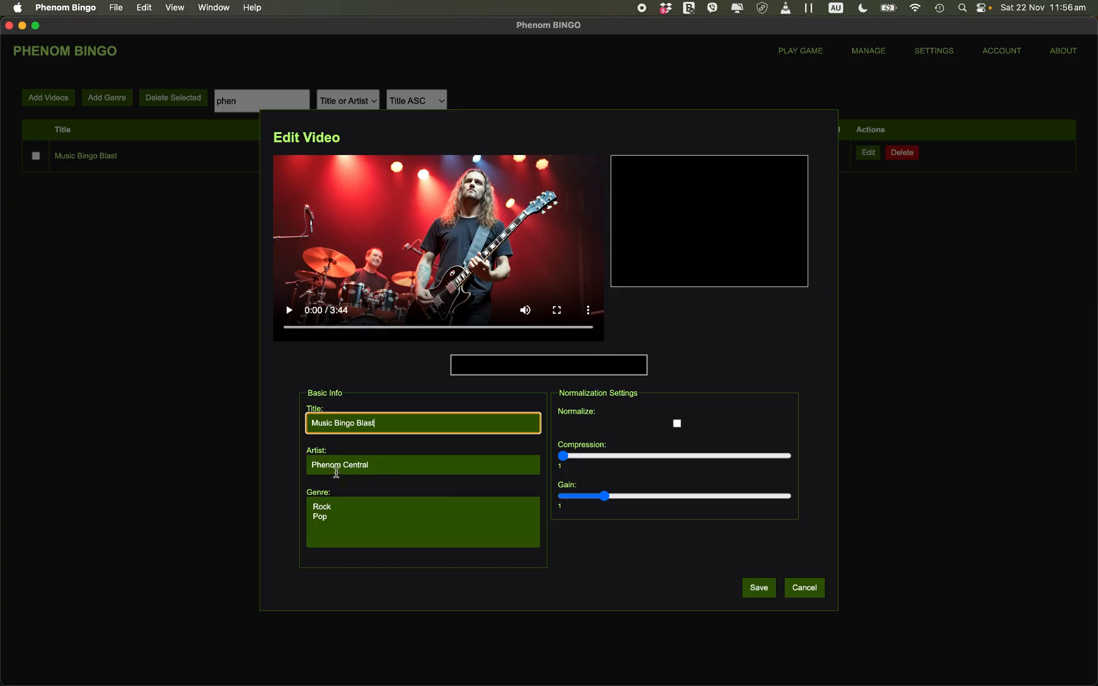
click(337, 472)
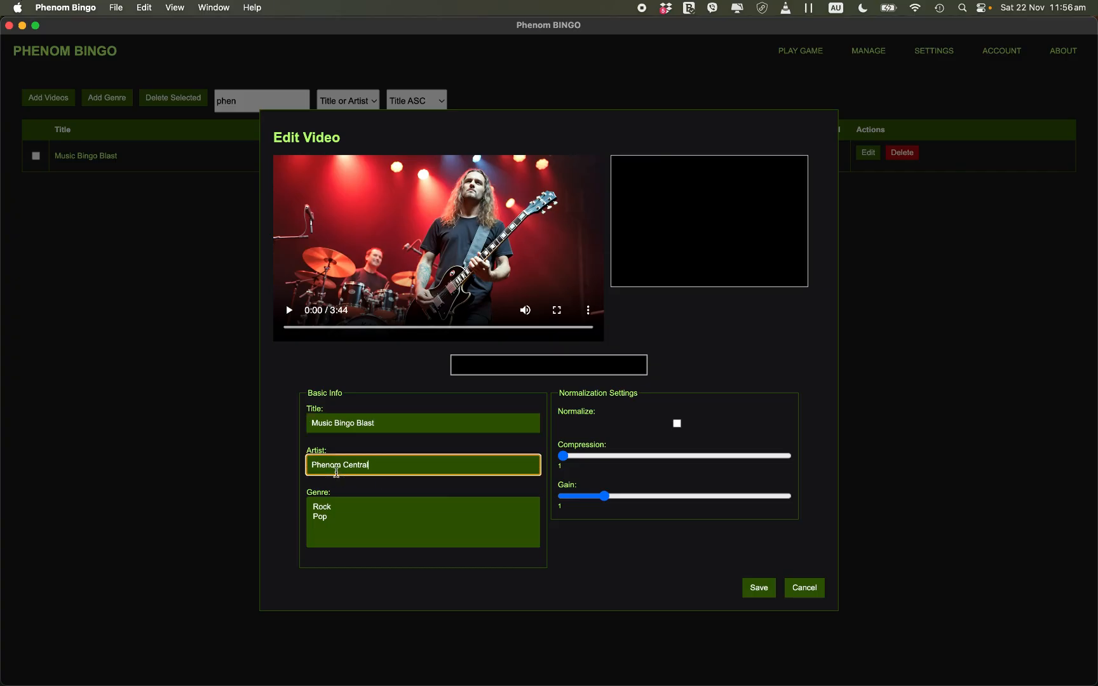
click(326, 508)
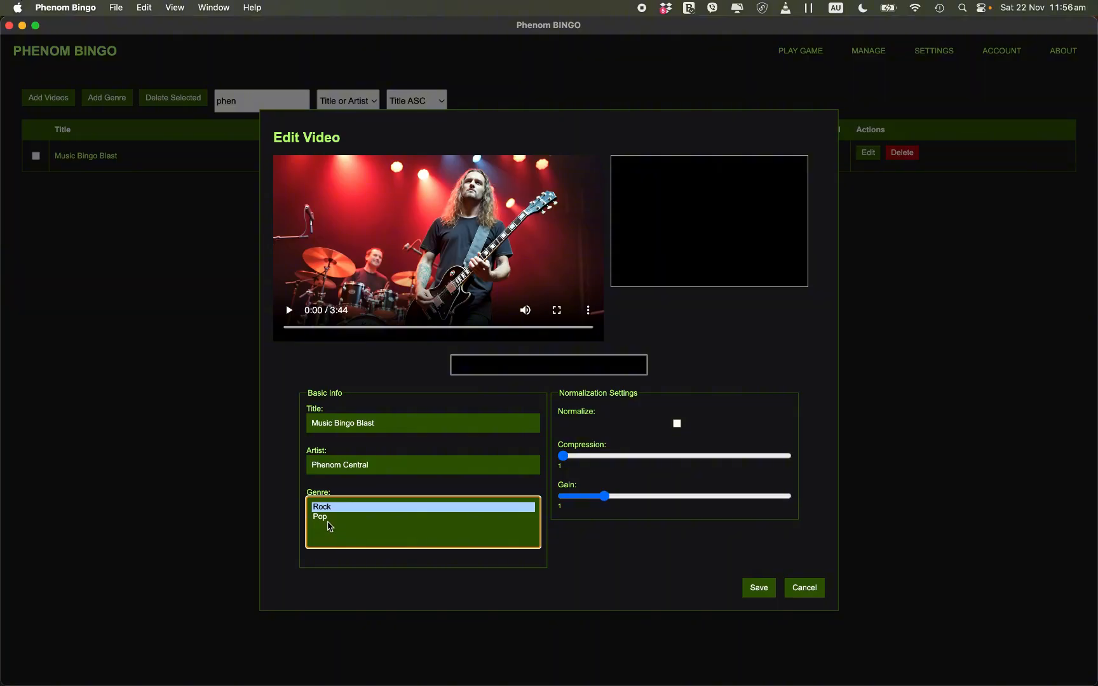
click(329, 517)
click(333, 508)
Lower the system volume, preview the video for a few seconds and pause it
key(XF86AudioLowerVolume)
key(XF86AudioLowerVolume)
click(289, 313)
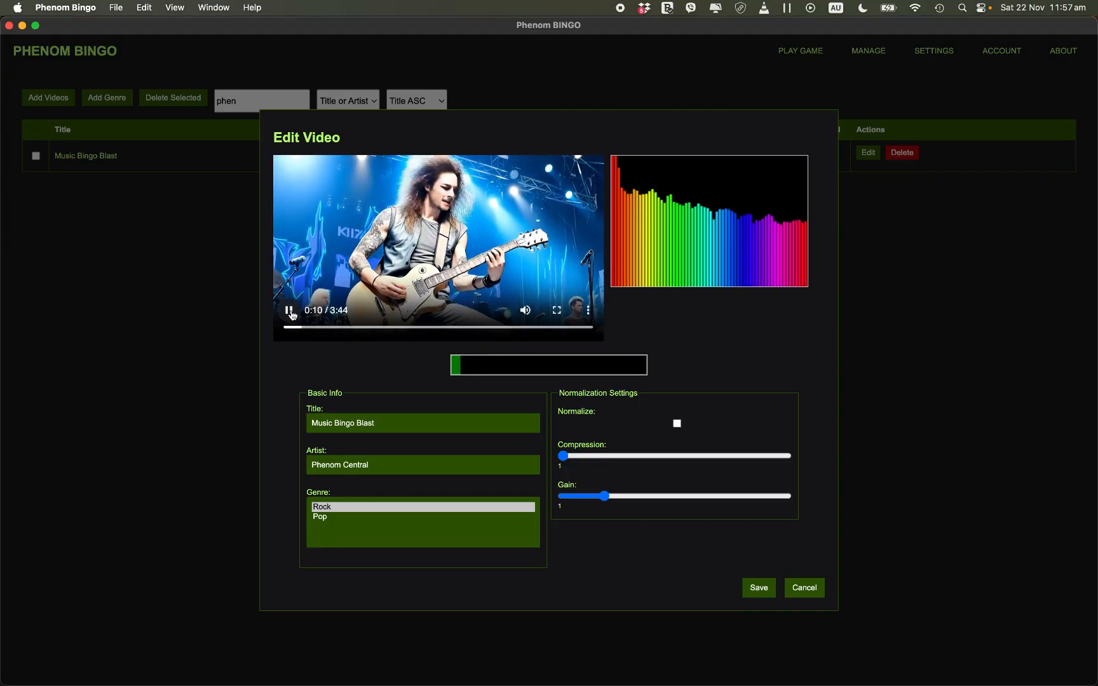
click(289, 311)
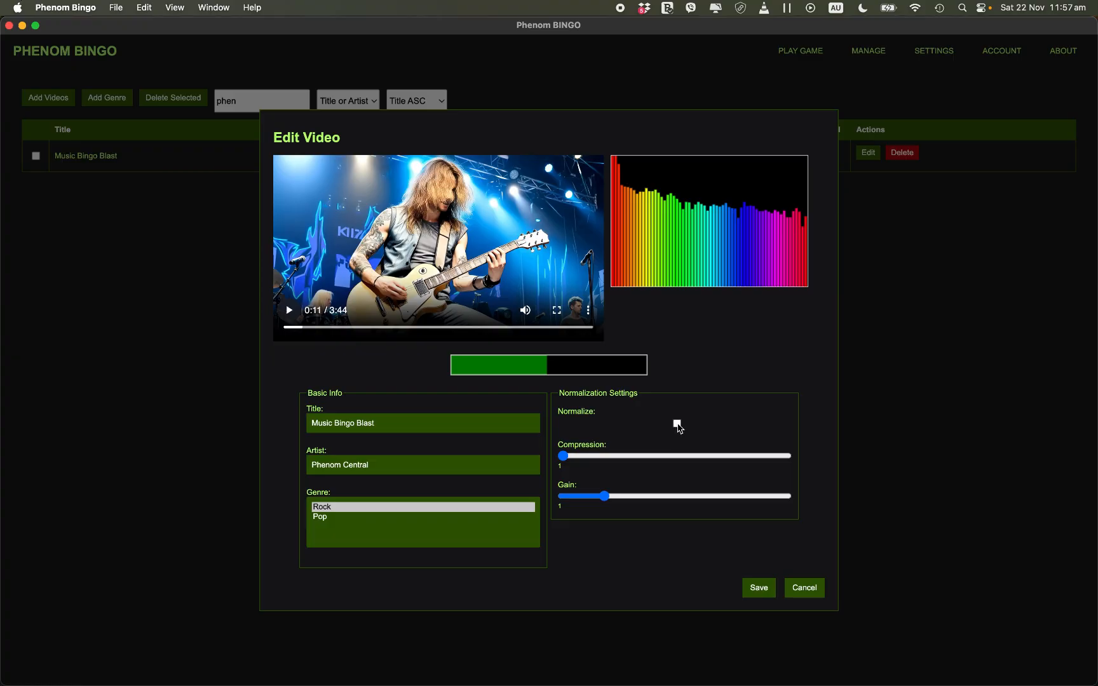
Turn on normalization for the video, with compression at 2 and gain at 4
click(677, 424)
click(580, 457)
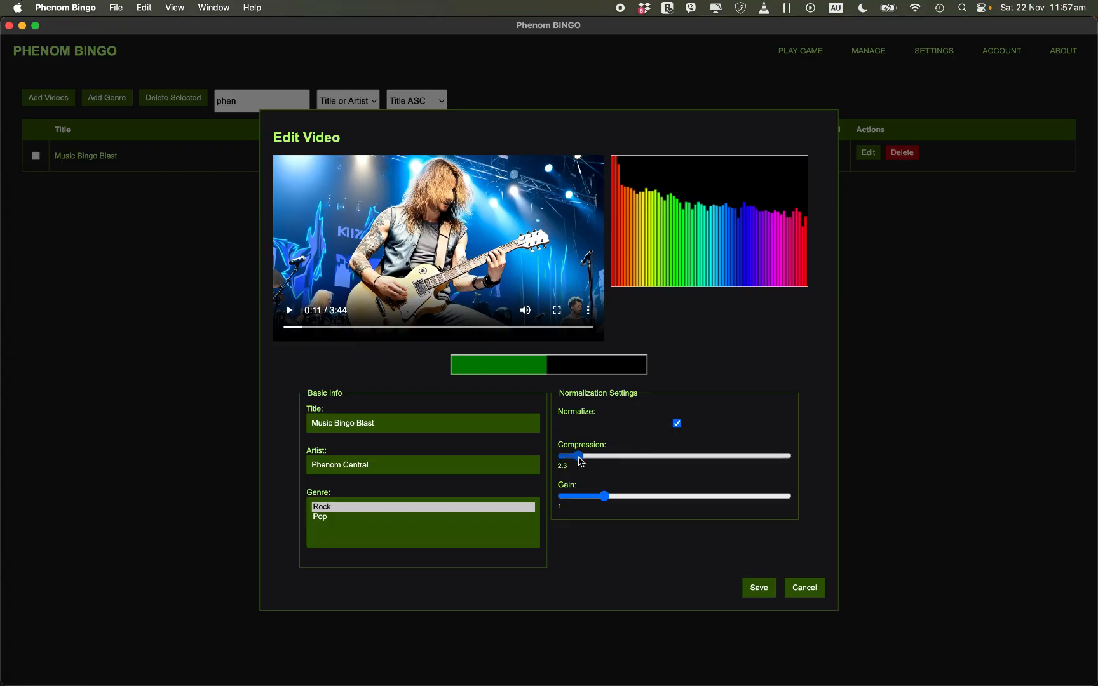
click(579, 462)
drag(578, 462, 742, 504)
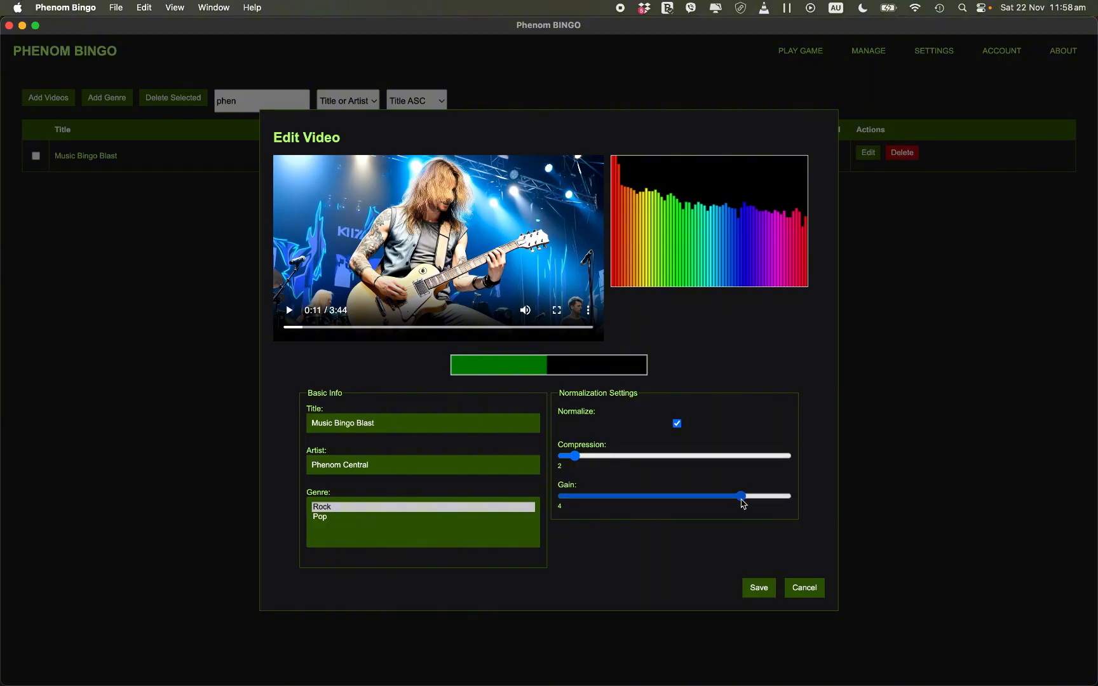
Play the video while switching normalization off and on to compare the audio levels, leave it off and pause playback
click(290, 311)
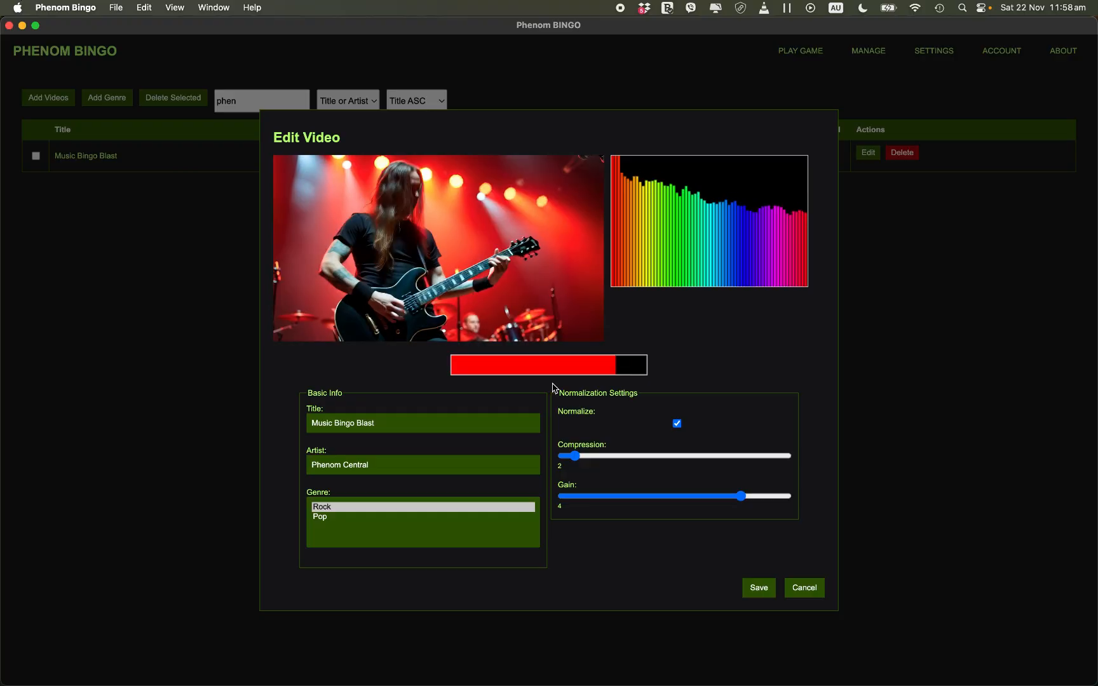
click(290, 310)
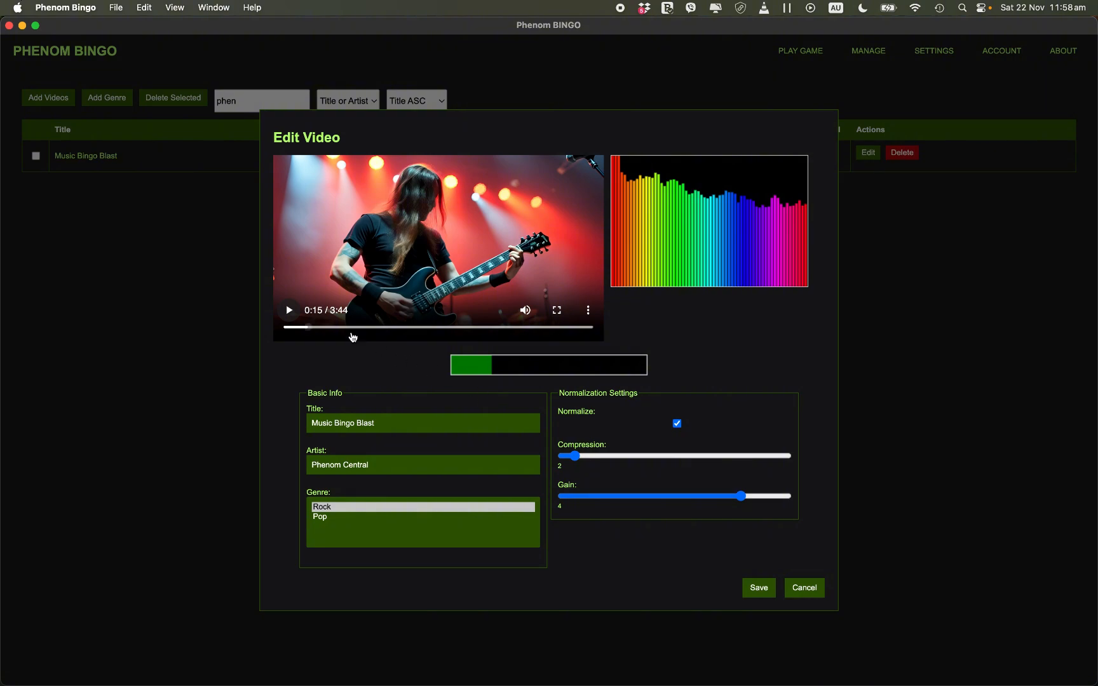
click(290, 314)
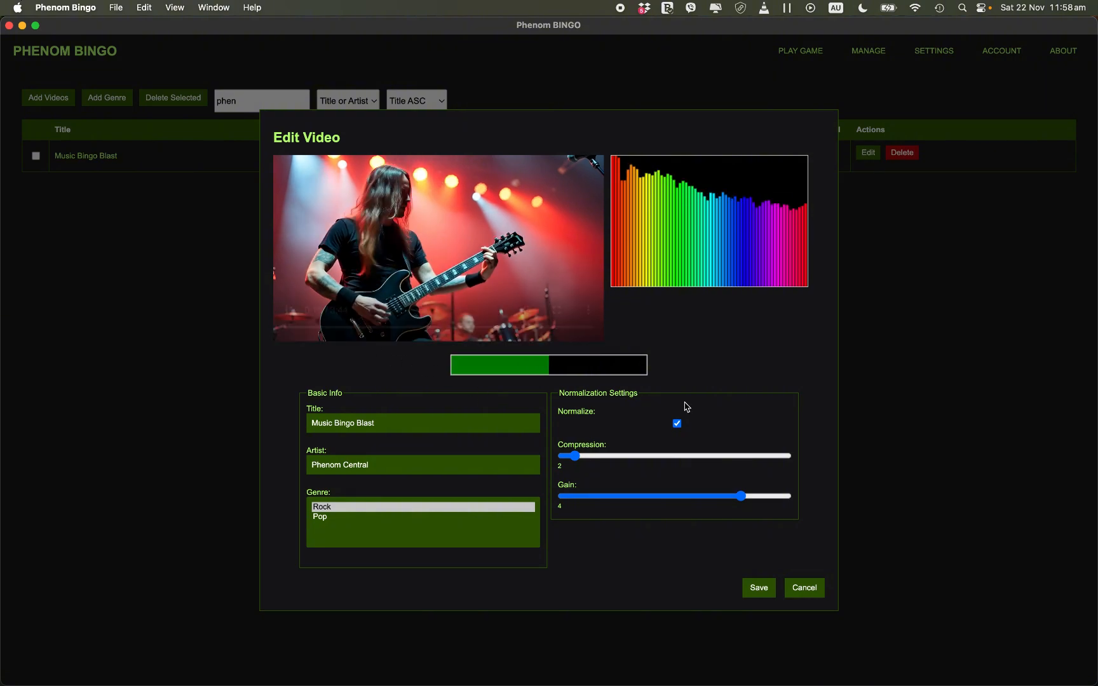
click(677, 423)
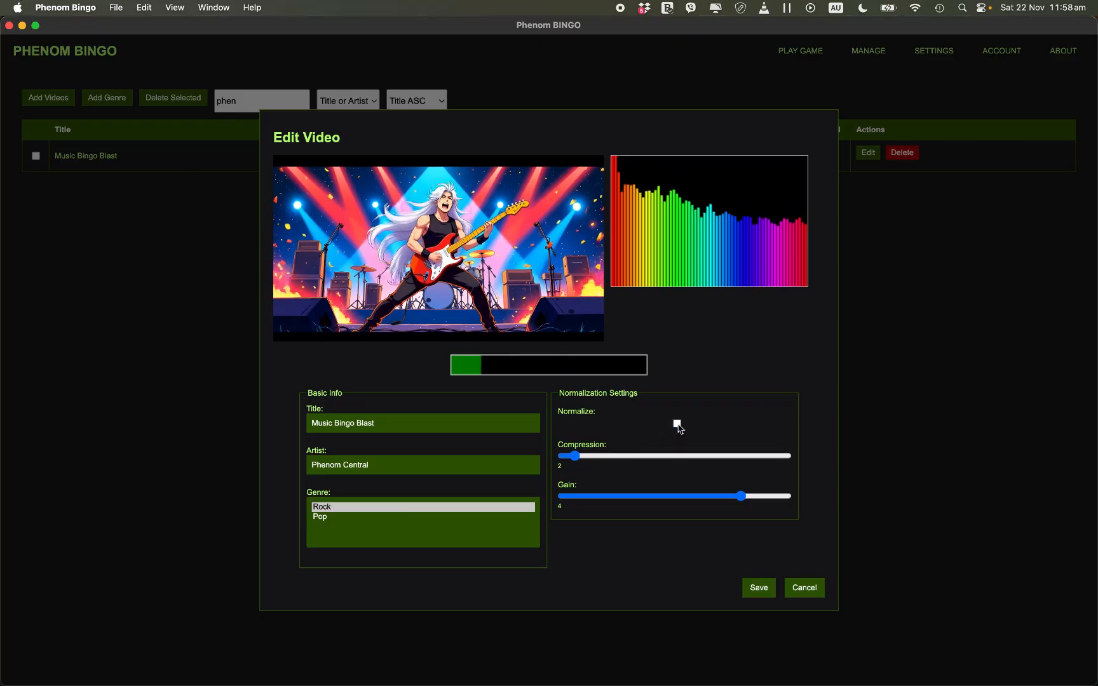
click(677, 424)
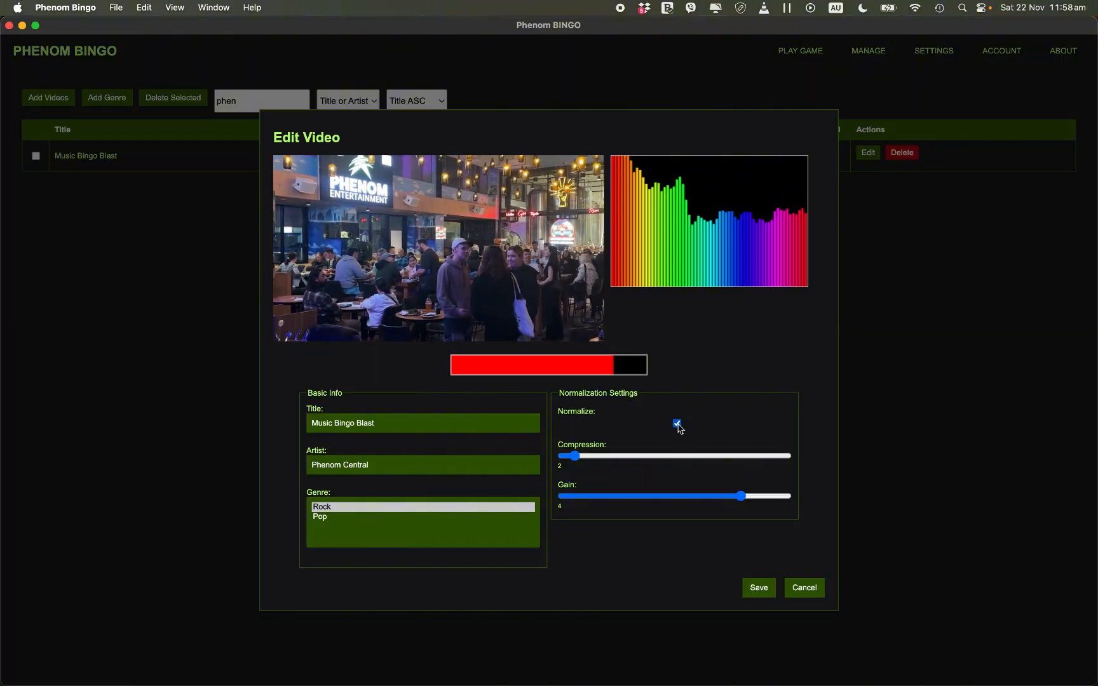
click(677, 425)
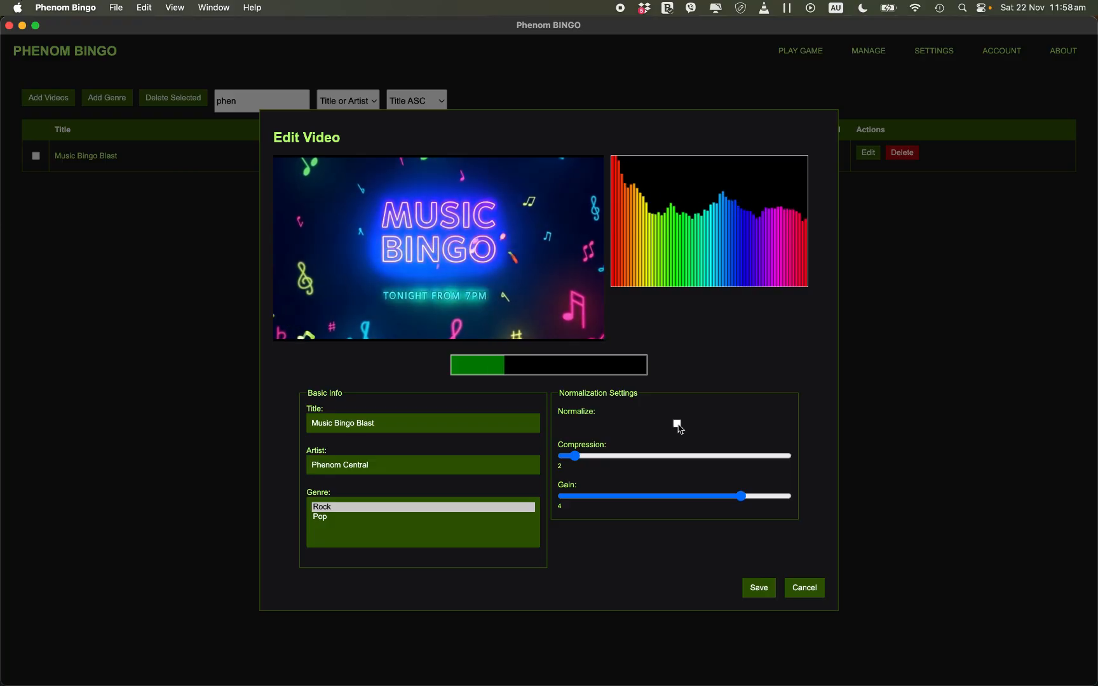
click(678, 425)
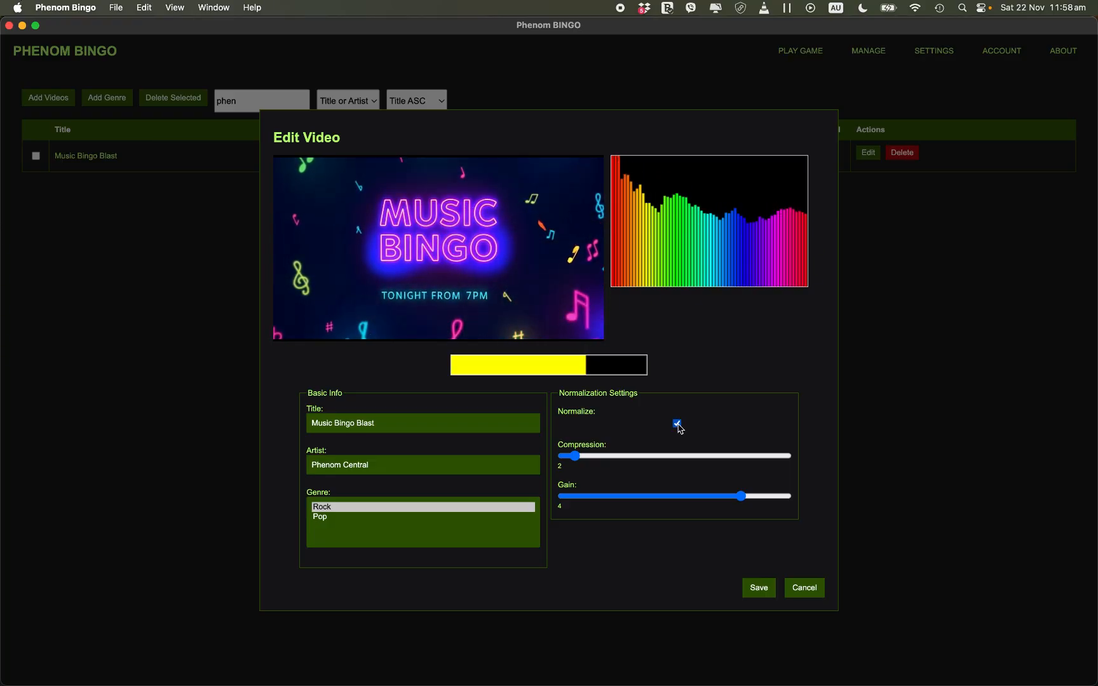
click(677, 424)
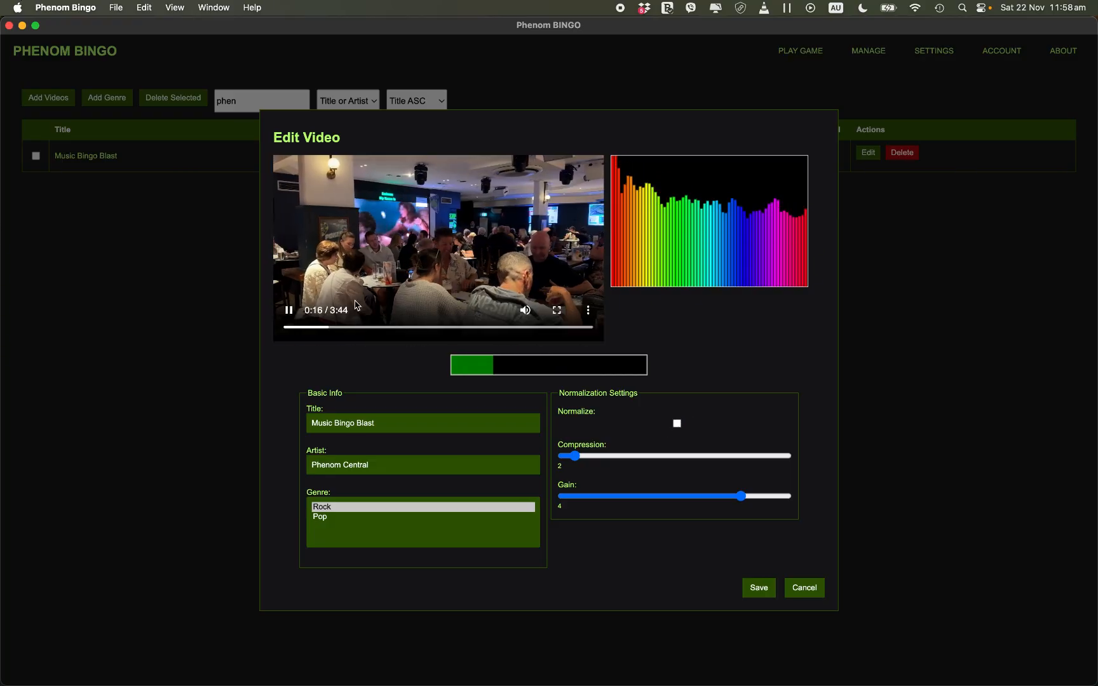
click(288, 312)
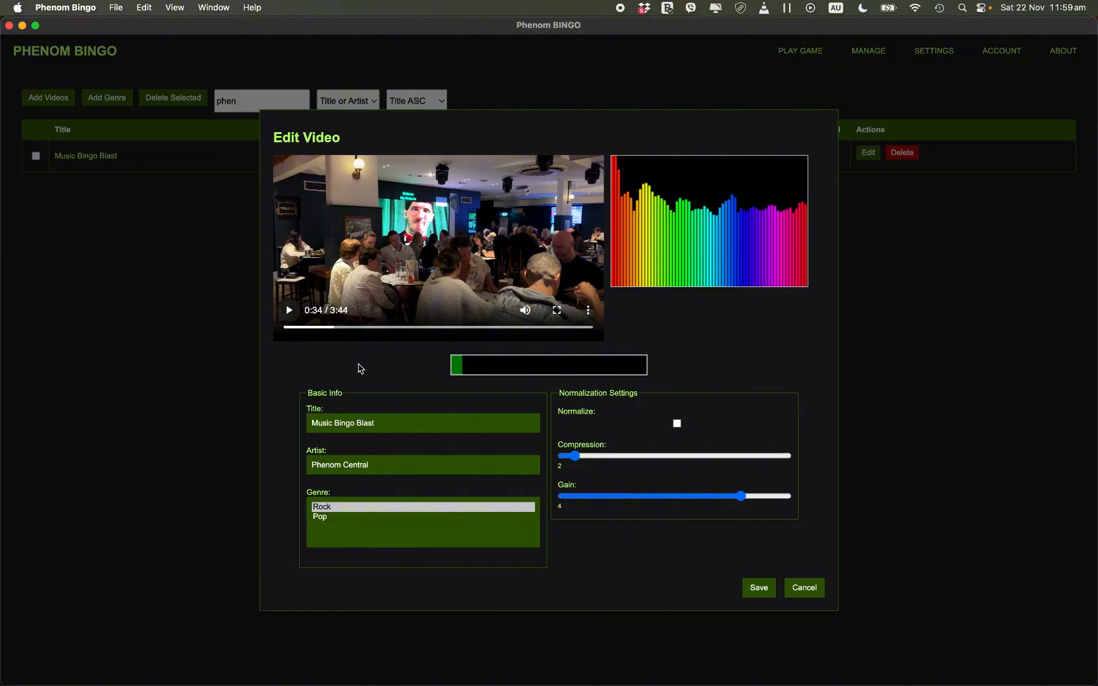
Cancel the video edit and clear the search term to list the whole library
click(808, 592)
drag(272, 100, 216, 105)
key(BackSpace)
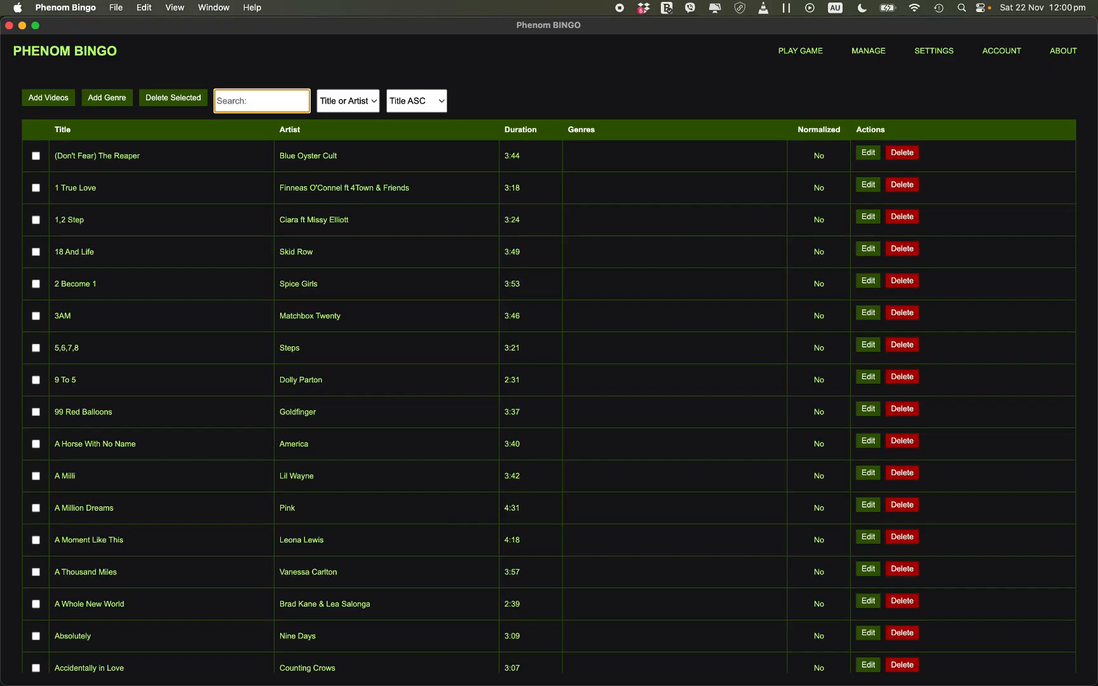